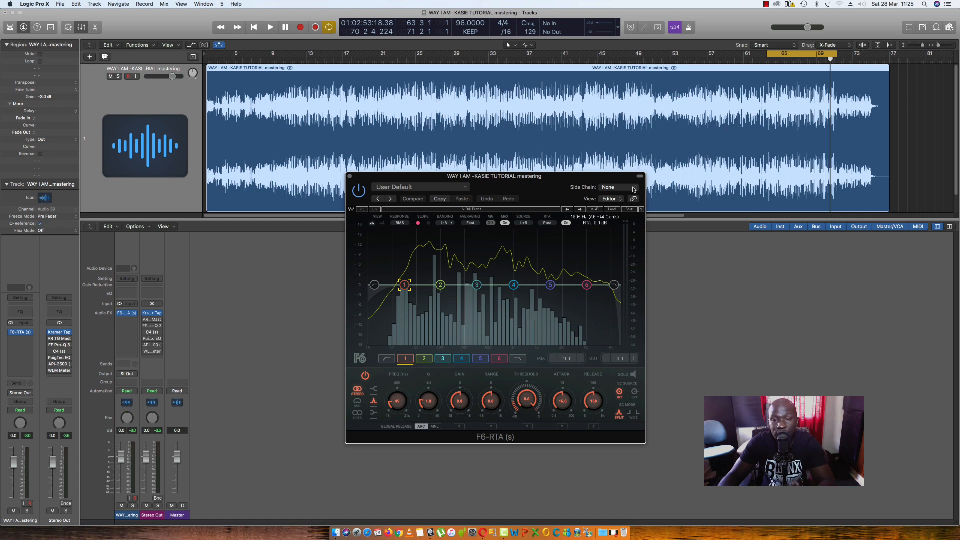
Step: Play the looped section of the mastering track to view its spectrum in the F6-RTA analyzer
left_click_drag(551, 184, 570, 166)
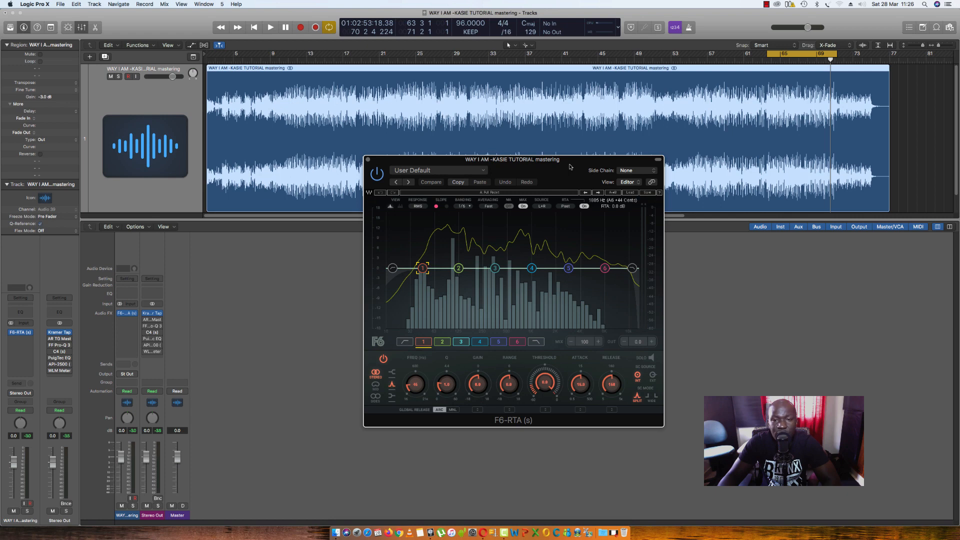
left_click_drag(570, 166, 567, 180)
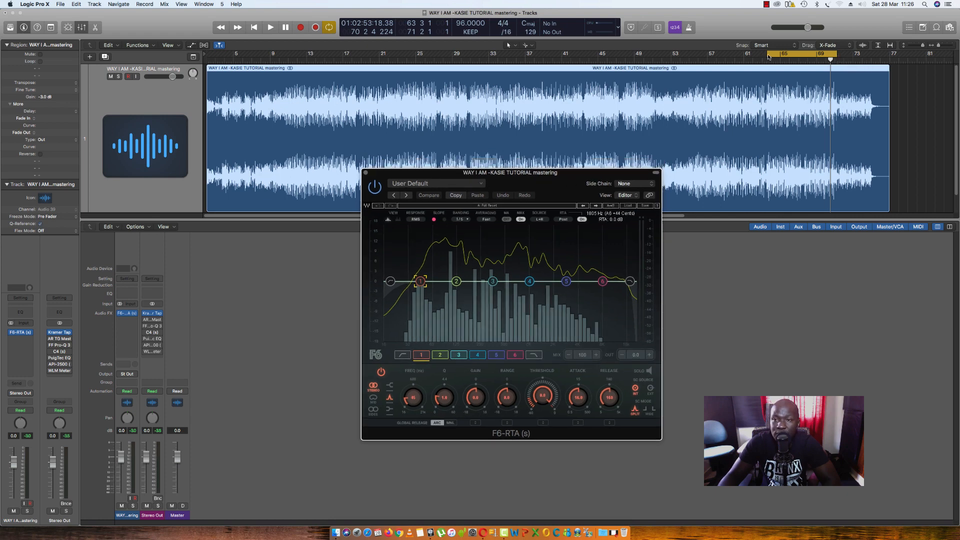
key("space")
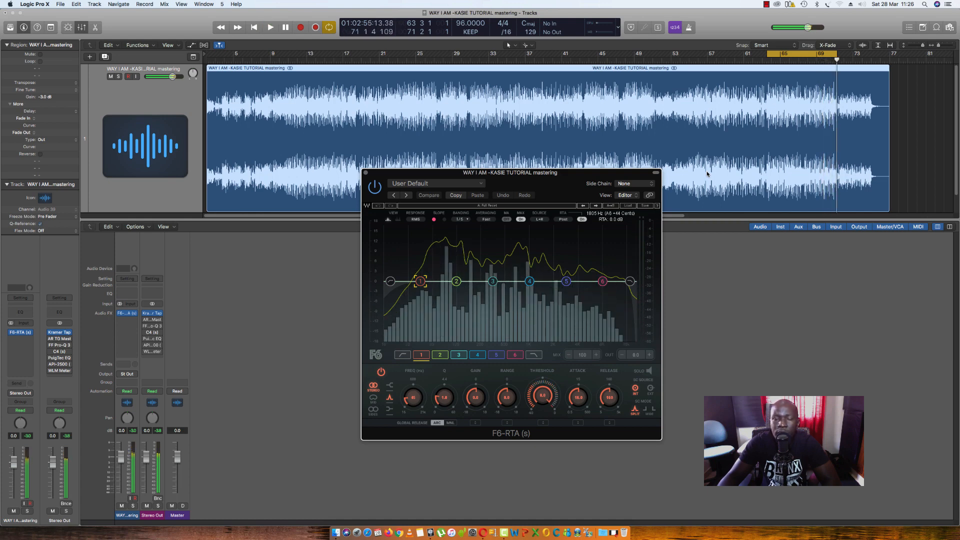
left_click_drag(604, 173, 577, 165)
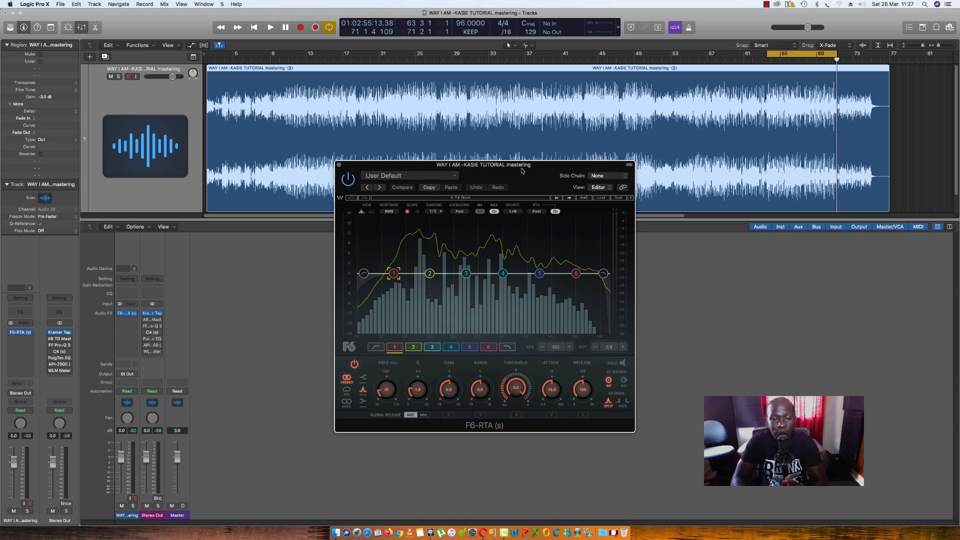
left_click_drag(522, 171, 530, 189)
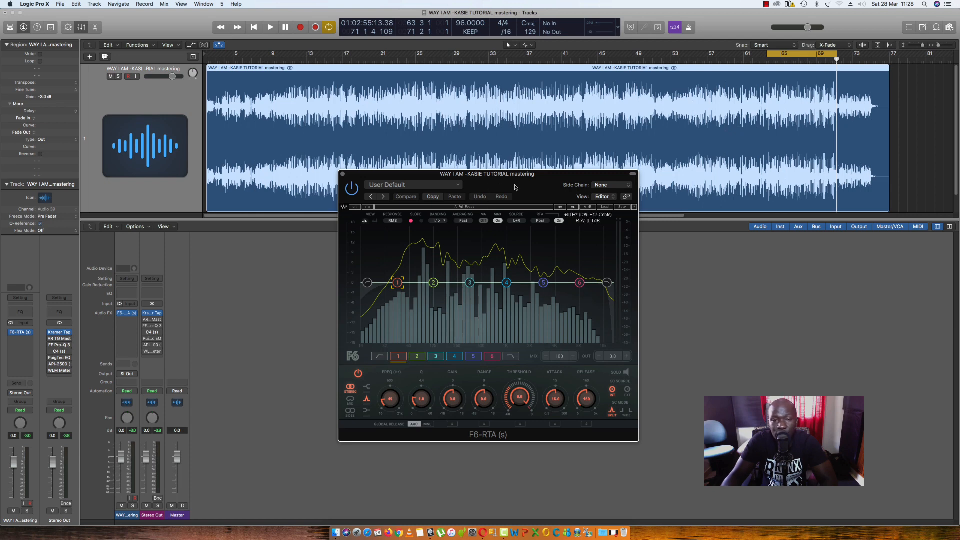
mouse_move(529, 185)
left_mouse_down()
mouse_move(527, 202)
mouse_move(517, 190)
left_mouse_up()
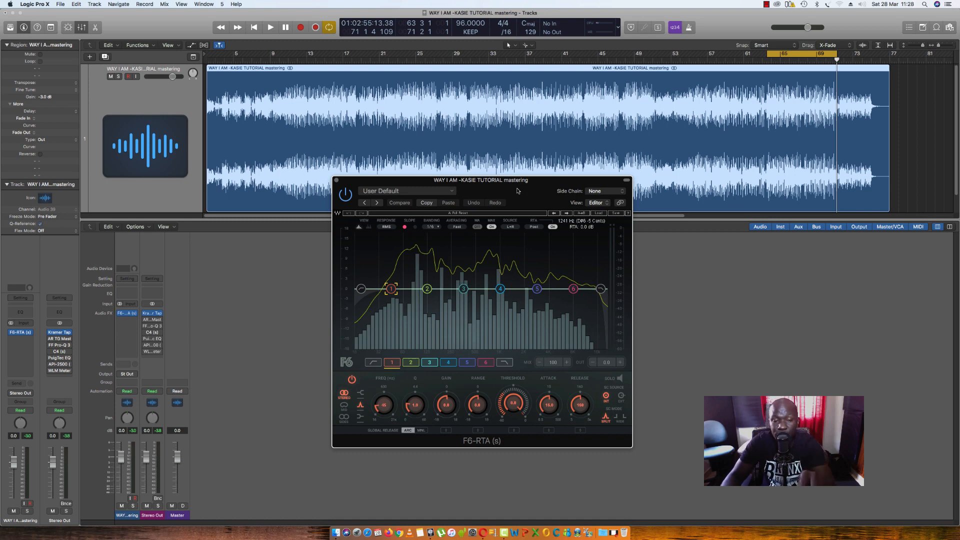
left_click_drag(517, 191, 522, 190)
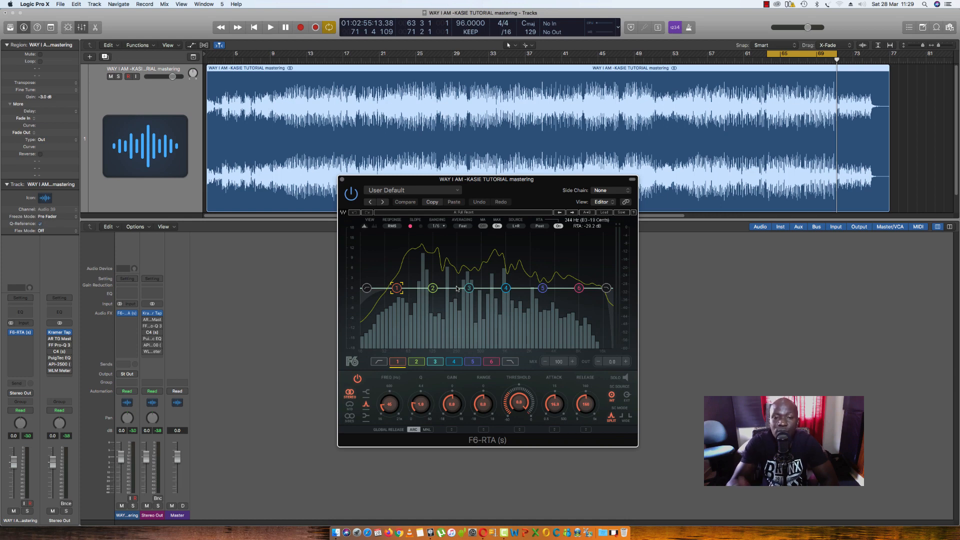
Step: Try a cut on EQ band 2 and a boost on band 5, returning each gain to about 0 dB
left_click_drag(432, 288, 433, 314)
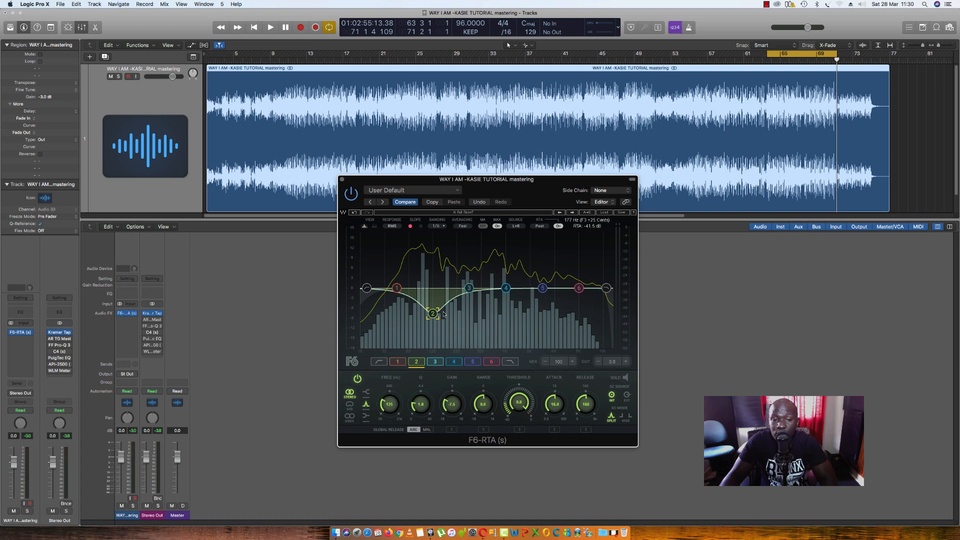
left_click_drag(433, 313, 432, 314)
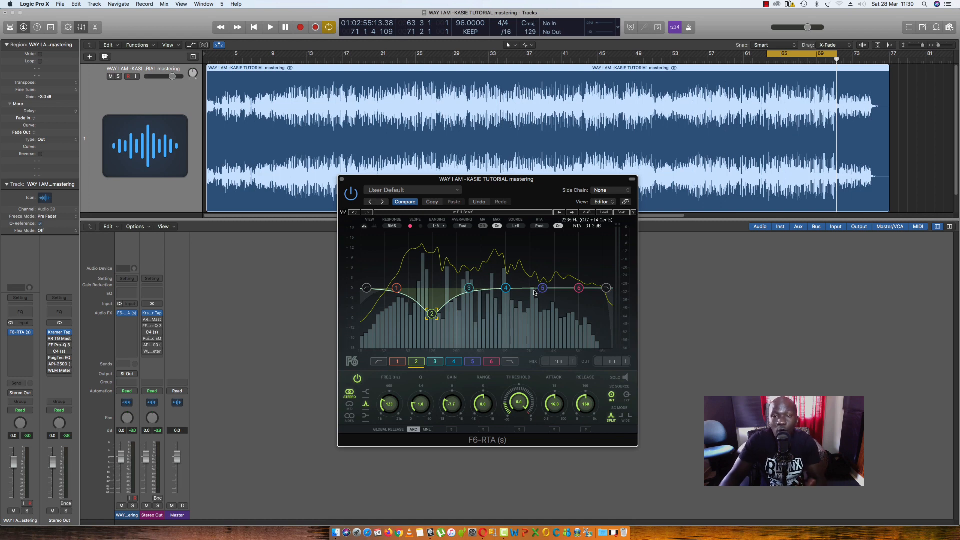
left_click_drag(432, 315, 432, 288)
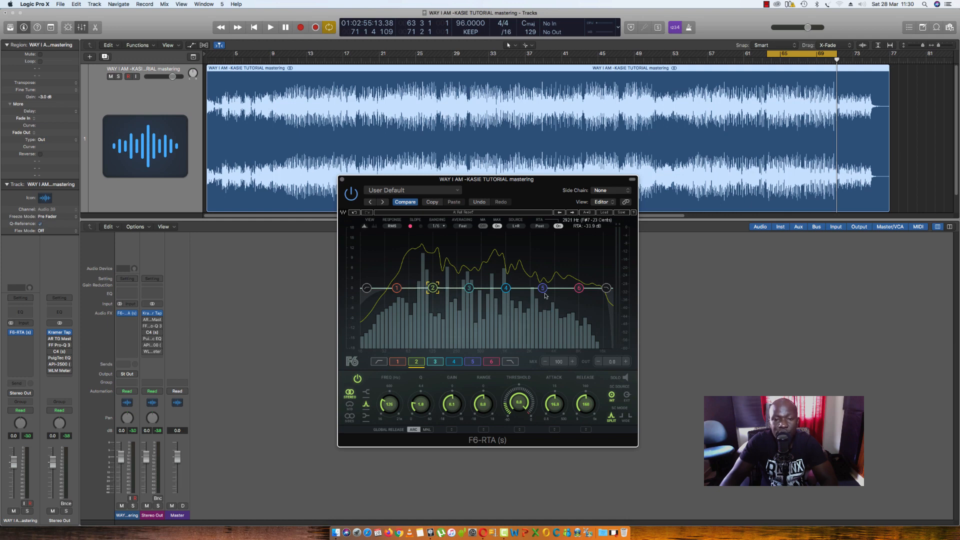
left_click_drag(544, 289, 542, 256)
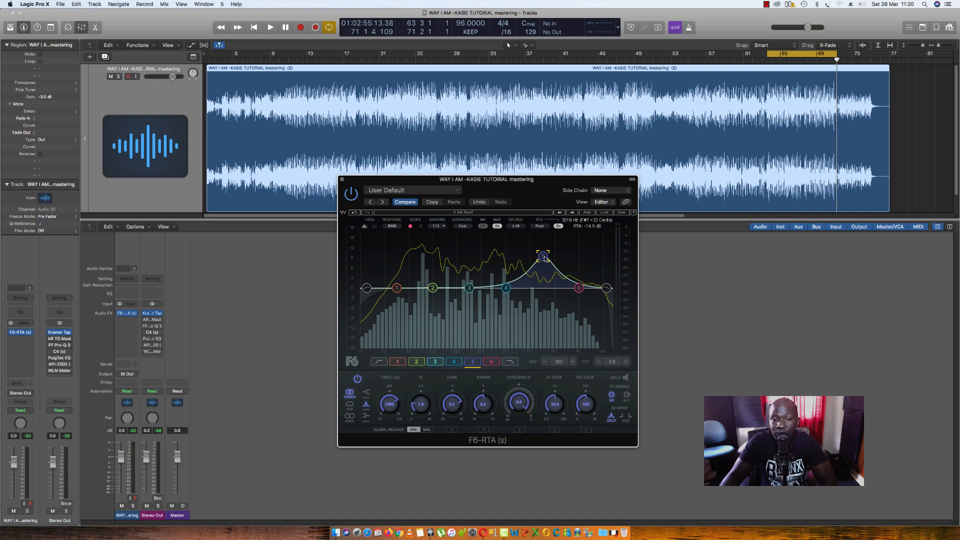
left_click_drag(543, 256, 549, 288)
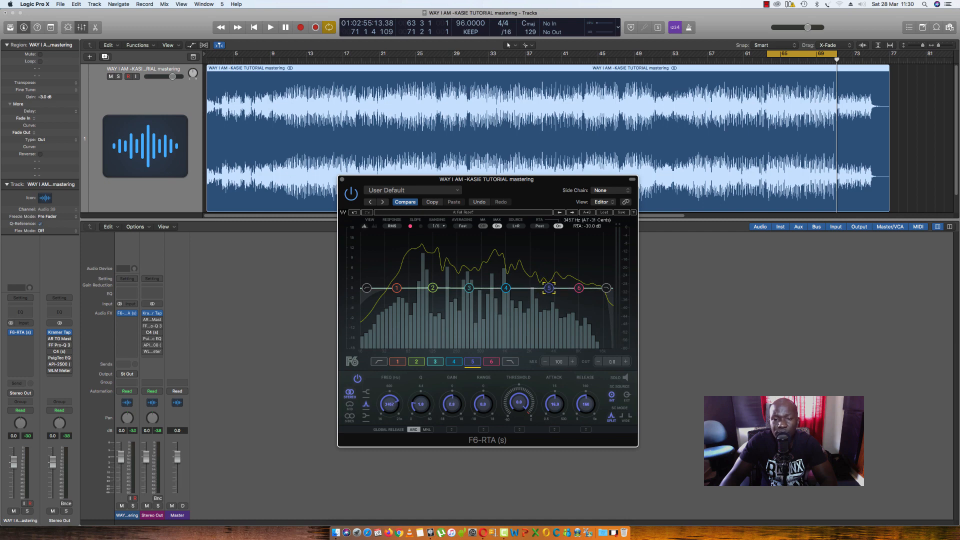
Step: Shape band 2 into a narrow boost at about 115 Hz with Q about 4.3 and gain about 4.1 dB
left_click(432, 290)
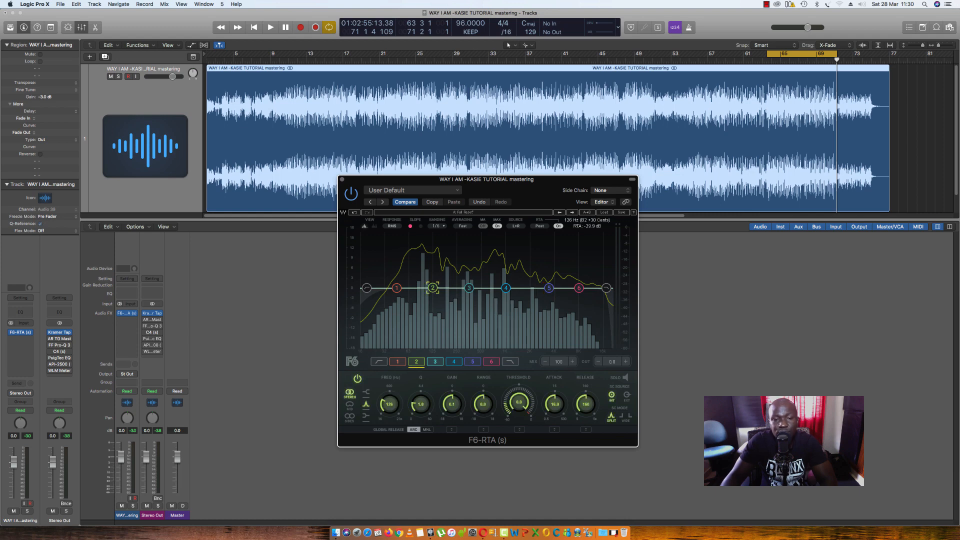
left_click_drag(432, 289, 433, 279)
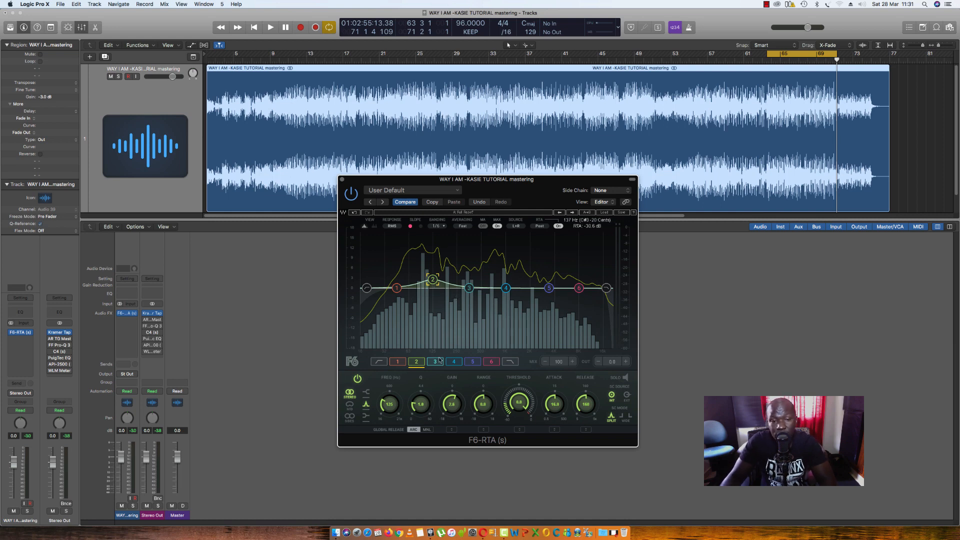
scroll(431, 288, "up", 6)
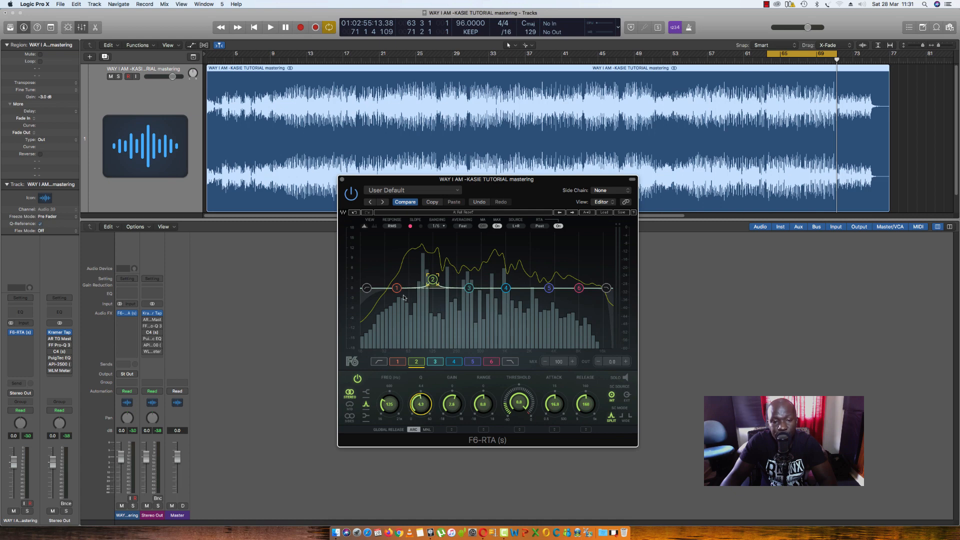
left_click_drag(433, 279, 427, 265)
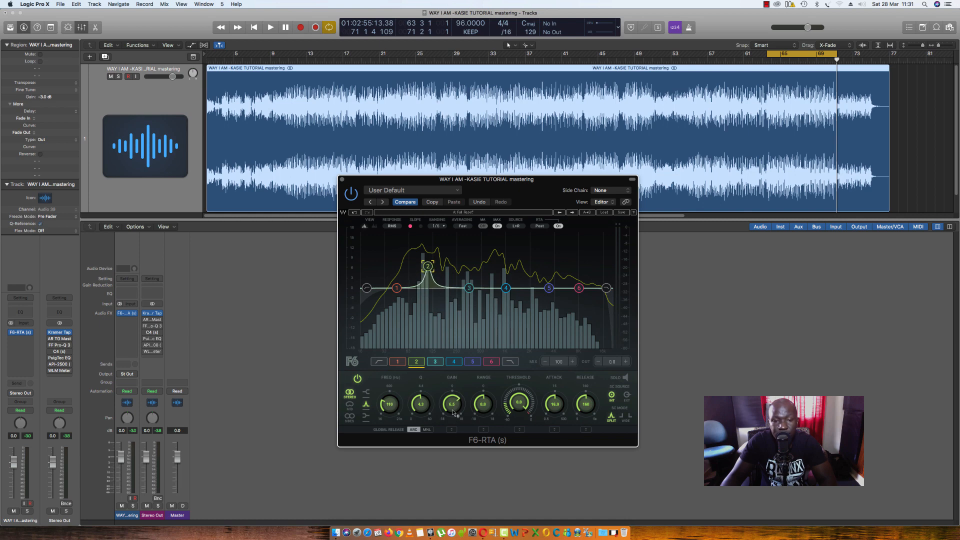
left_click_drag(453, 412, 453, 419)
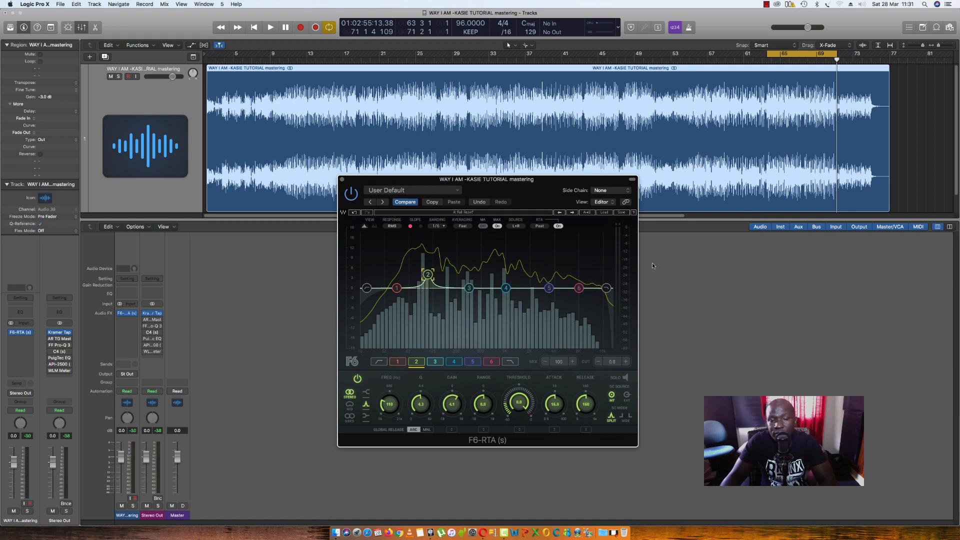
Step: Audition band 2 in solo during loop playback, sweep its frequency to about 180 Hz, and turn solo off
key("space")
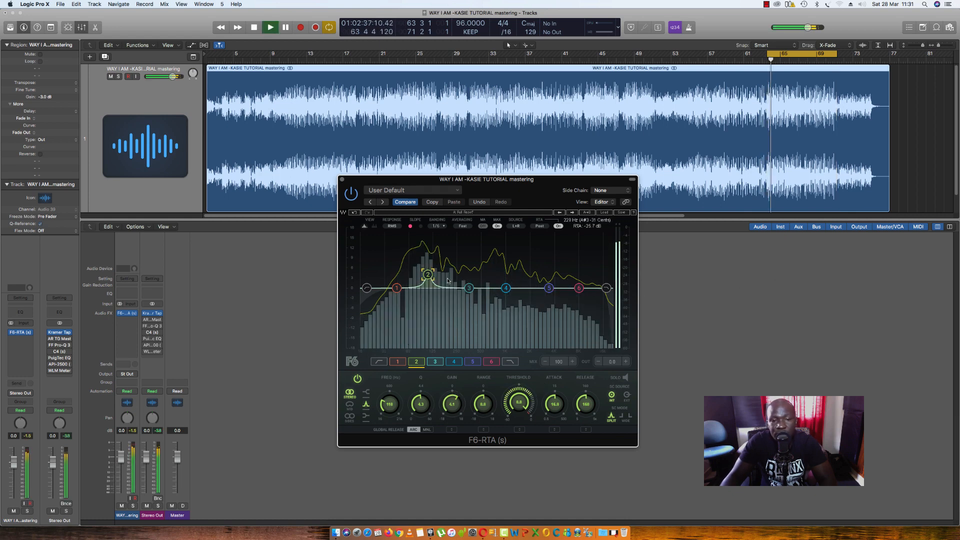
key("space")
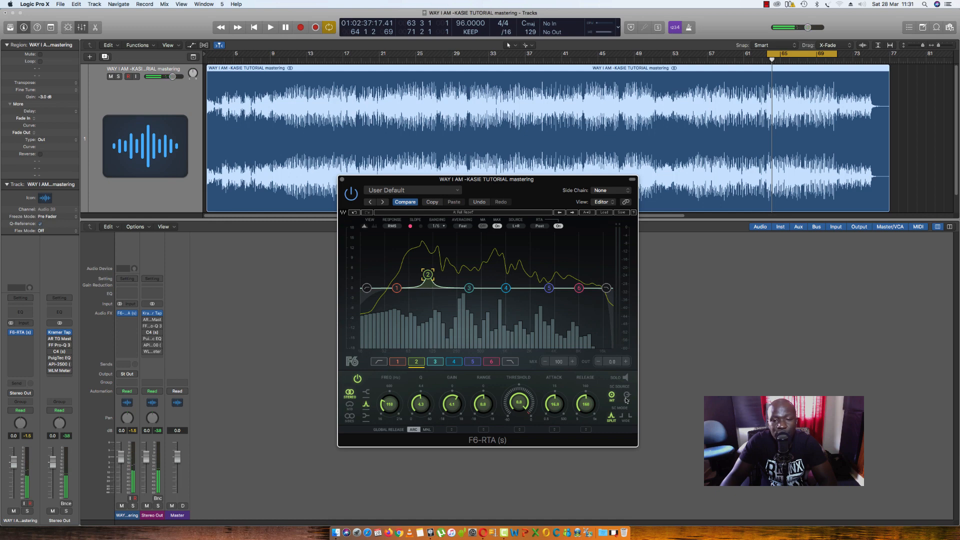
left_click(621, 378)
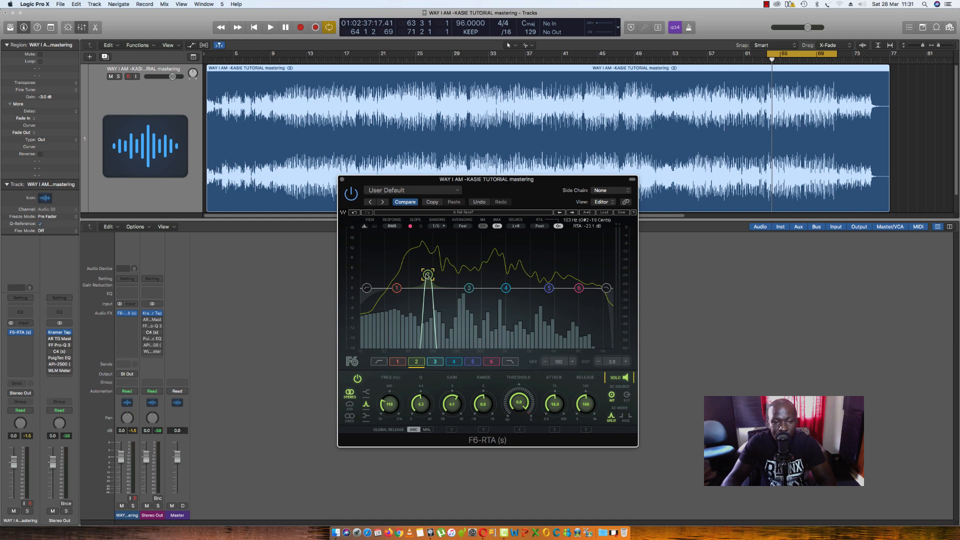
key("space")
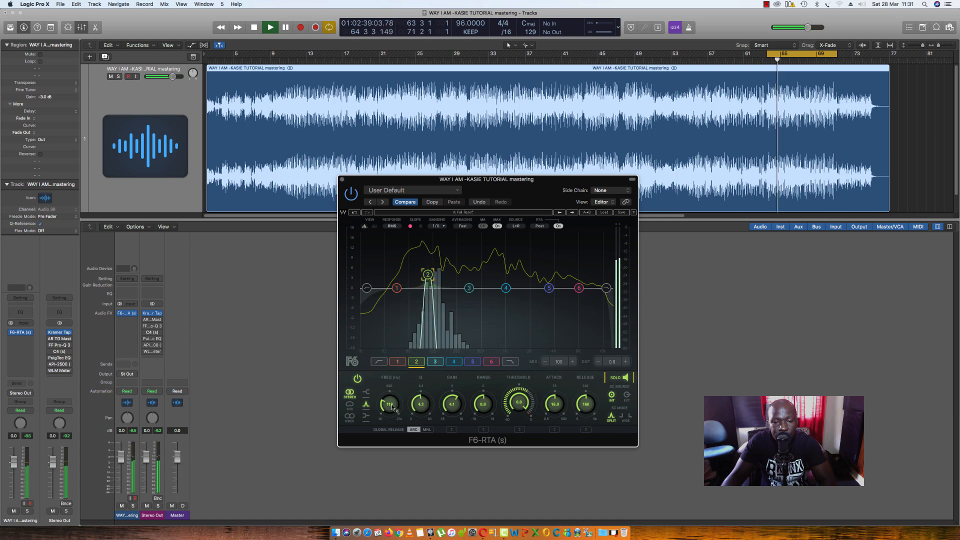
left_click_drag(389, 404, 389, 382)
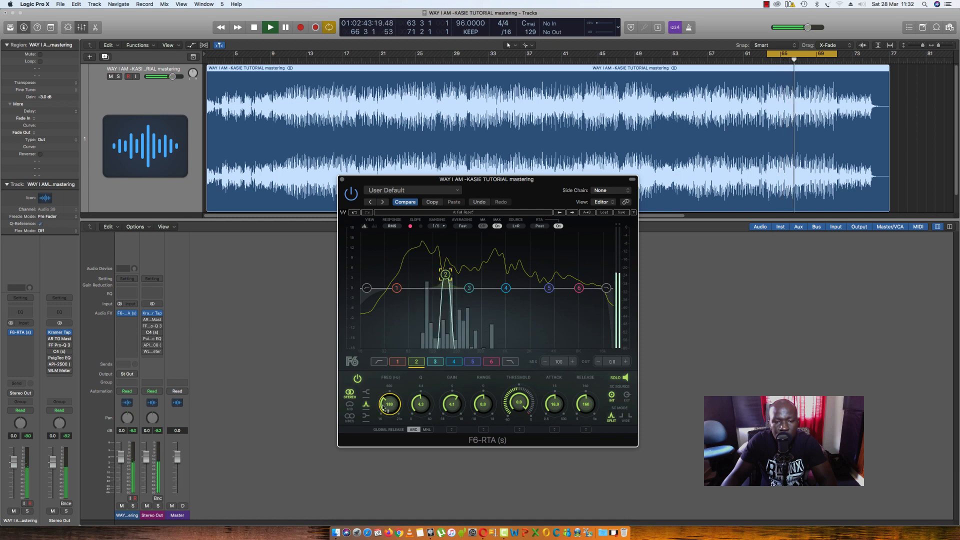
key("space")
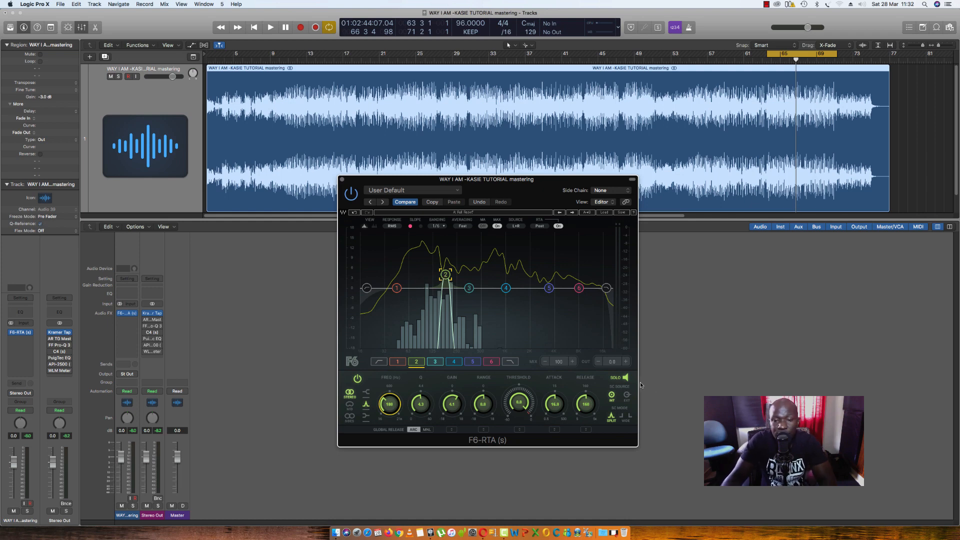
left_click(625, 378)
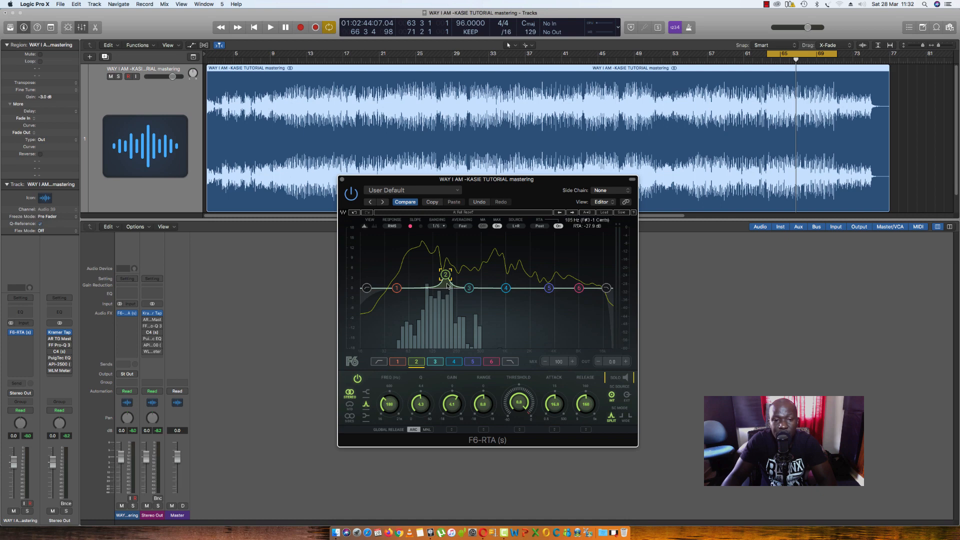
Step: Set band 2's gain to about -1.5 dB and check the cut by playing the loop
key("space")
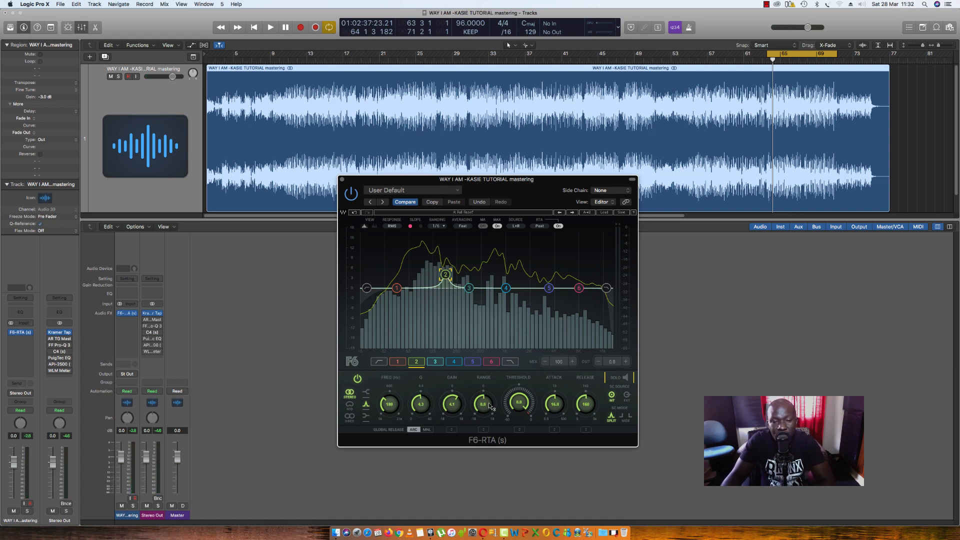
left_click_drag(459, 406, 458, 429)
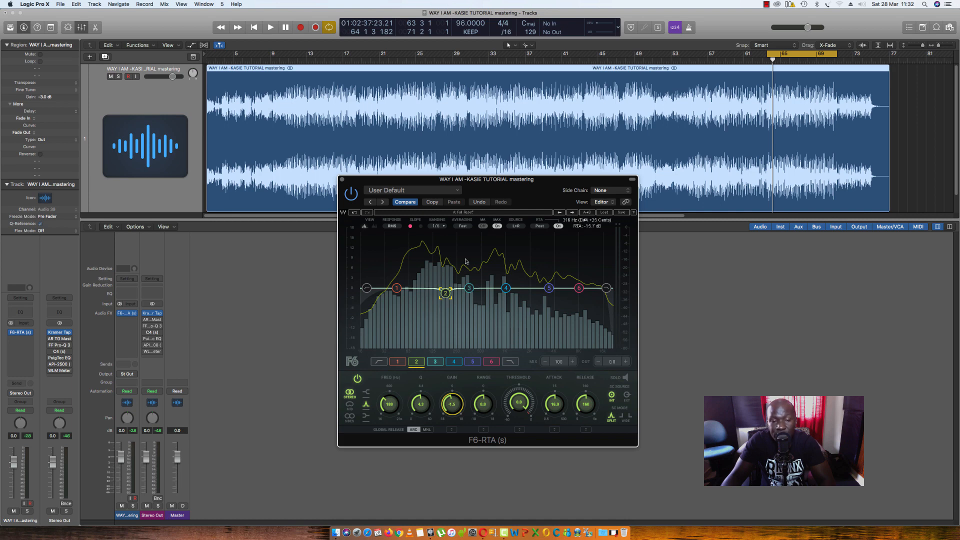
key("space")
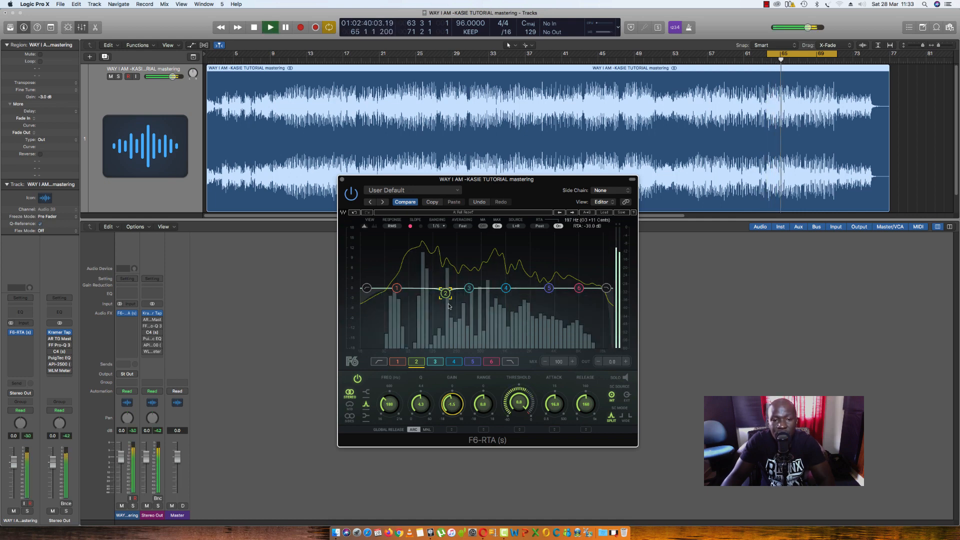
key("space")
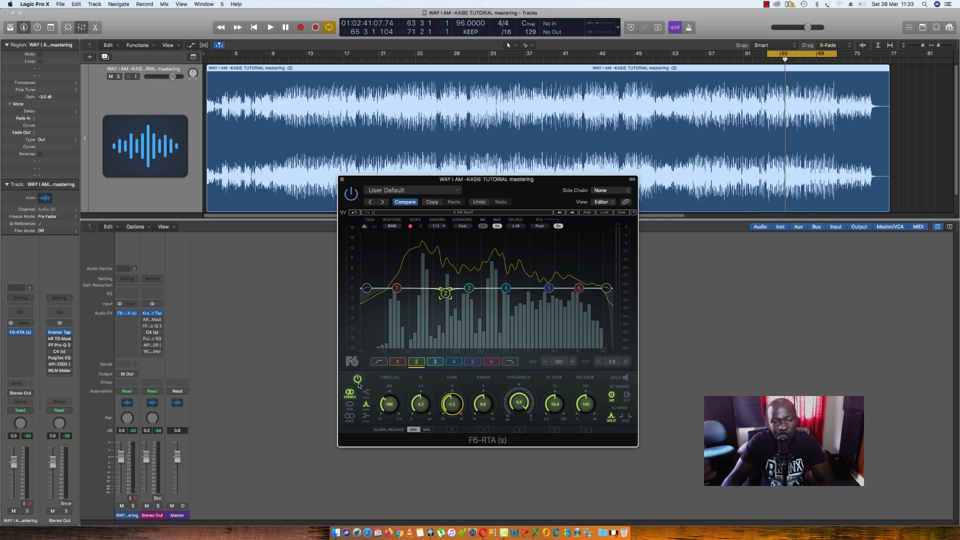
Step: Compare the loop with band 2 bypassed and re-enabled during playback
key("space")
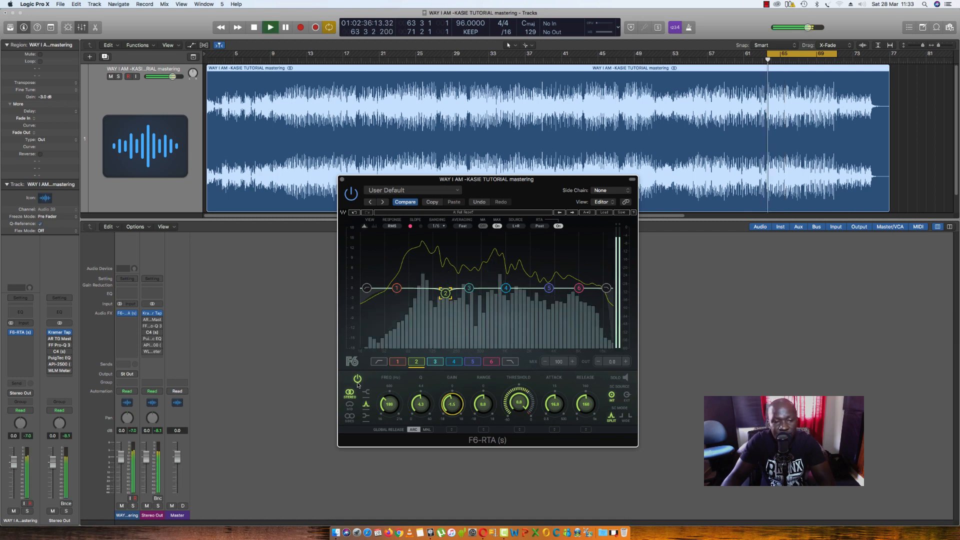
left_click(358, 379)
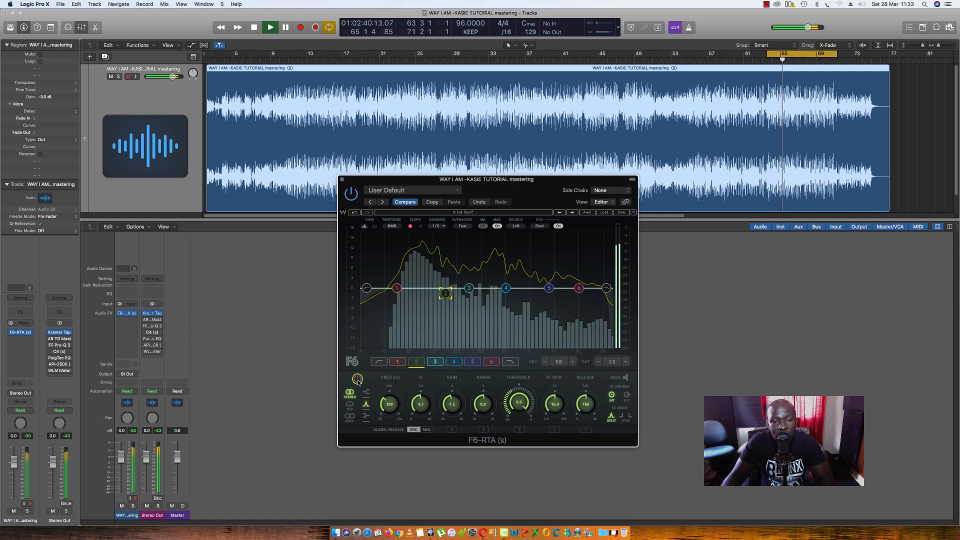
left_click(358, 382)
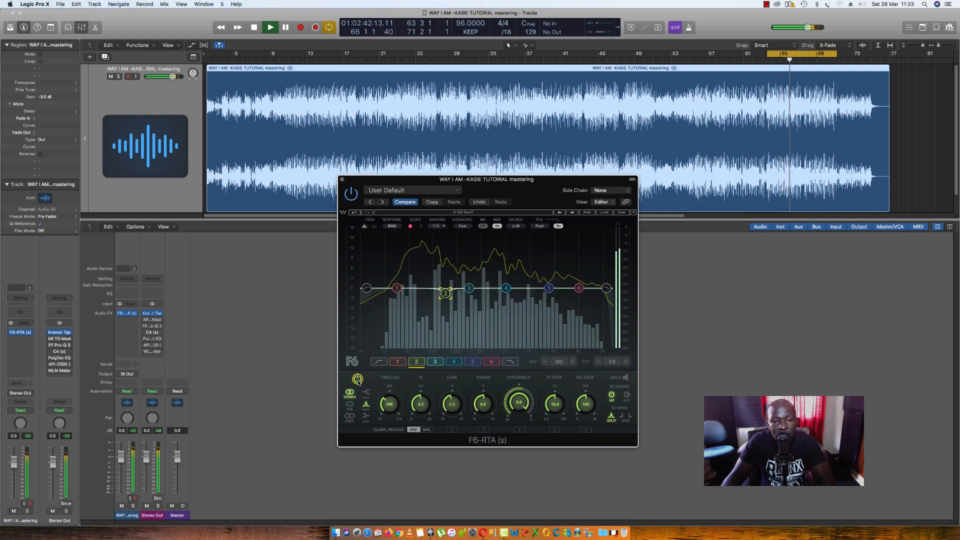
key("space")
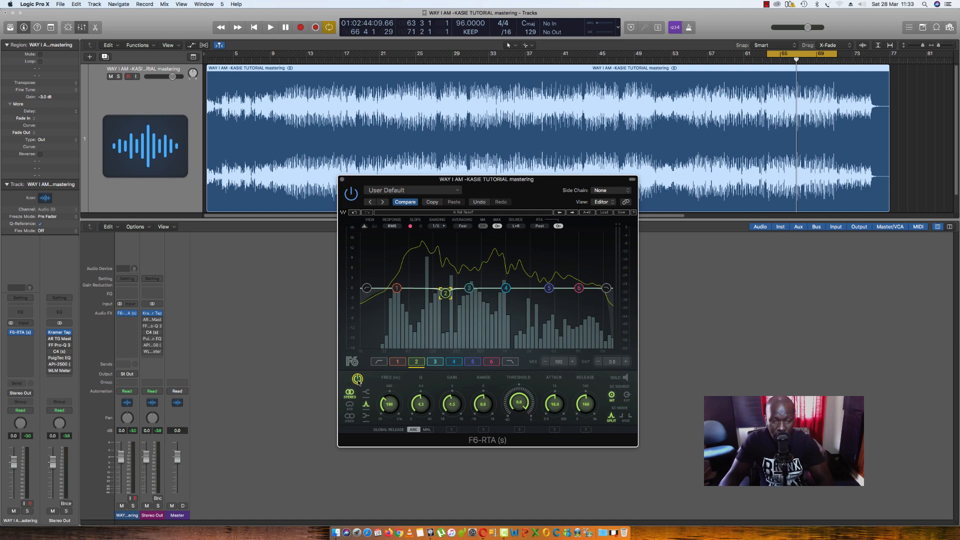
Step: Shape band 3 into a narrow boost of about 5 dB in the low mids while playing the loop
left_click(469, 288)
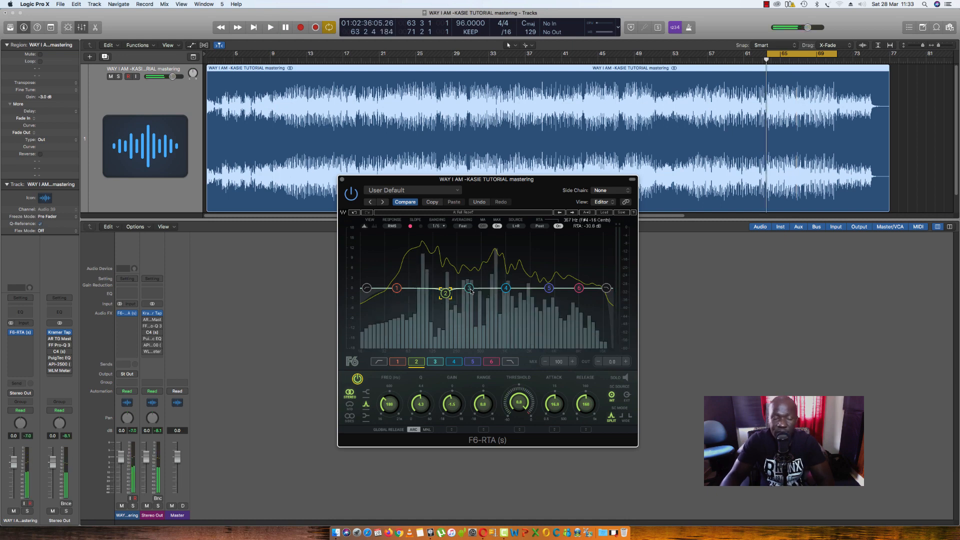
key("space")
left_click_drag(469, 288, 469, 285)
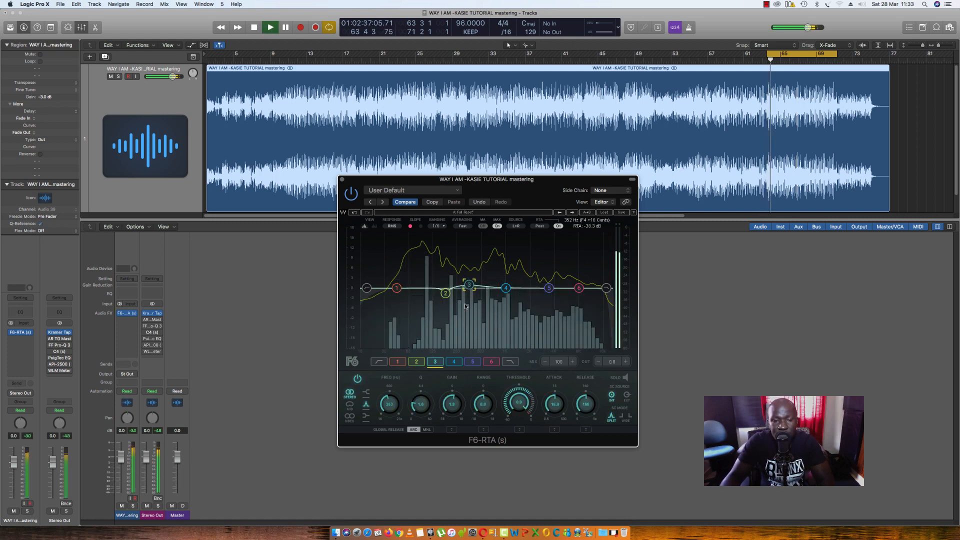
left_click_drag(420, 404, 394, 406)
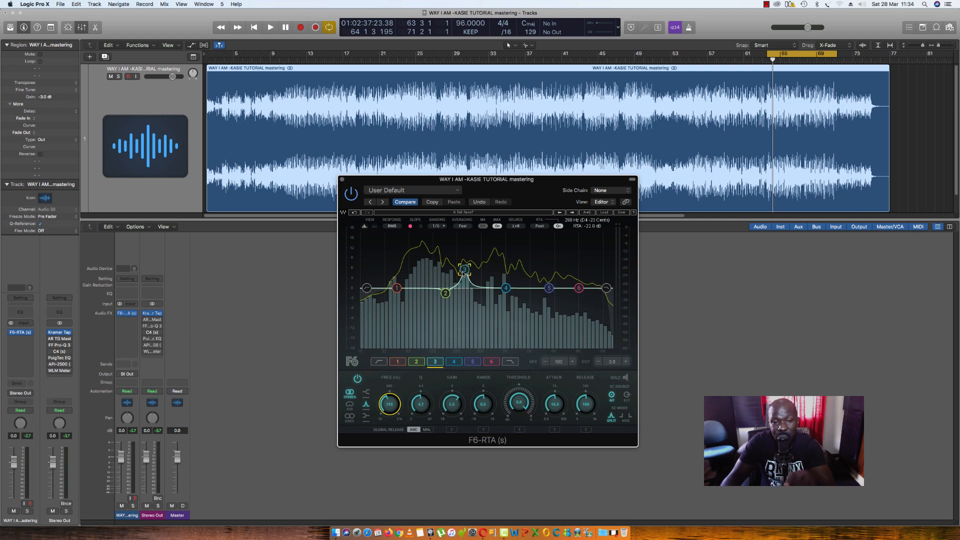
Step: Solo band 3, narrow it slightly, and sweep its frequency to about 350 Hz during loop playback
left_click(625, 380)
key("space")
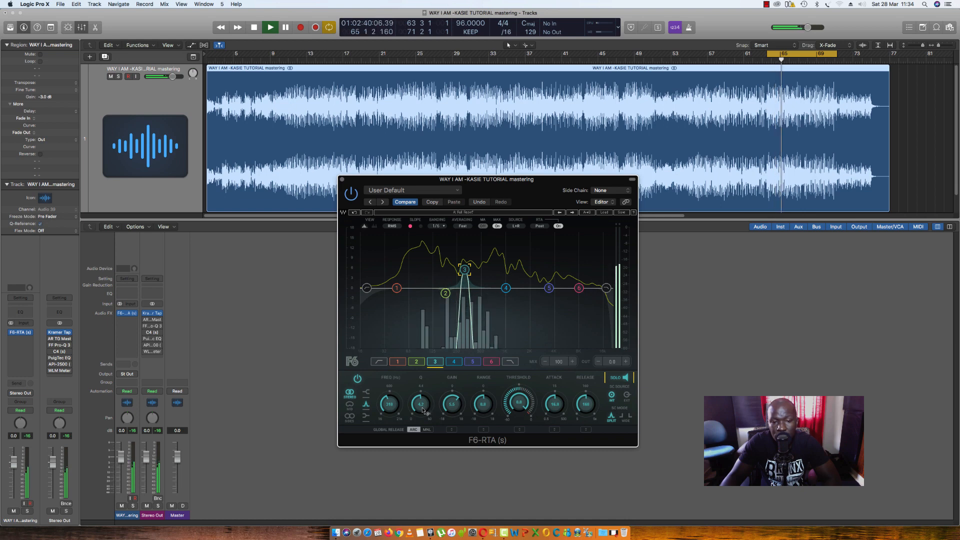
left_click_drag(428, 409, 390, 401)
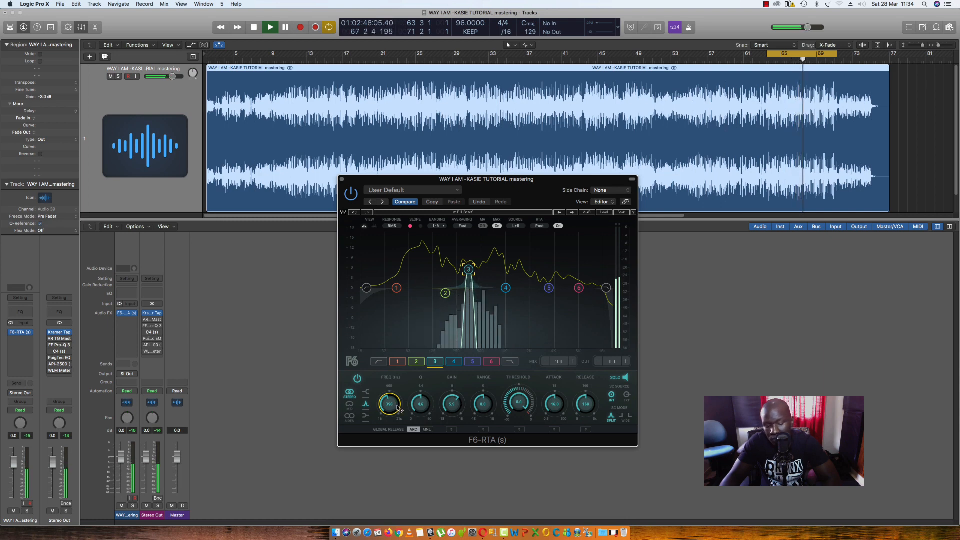
key("space")
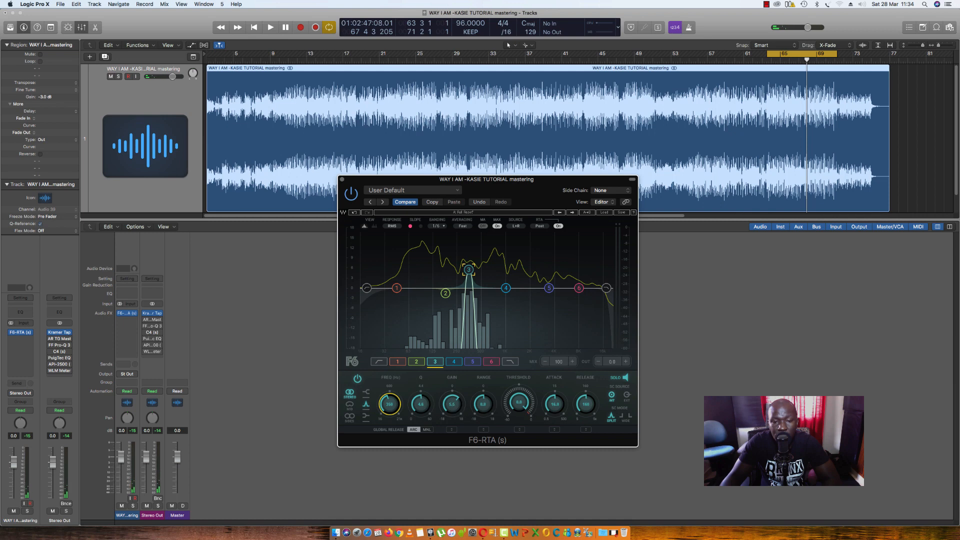
Step: Set band 3's gain to about -2 dB, widen its Q, and turn its solo off
left_click_drag(452, 404, 452, 421)
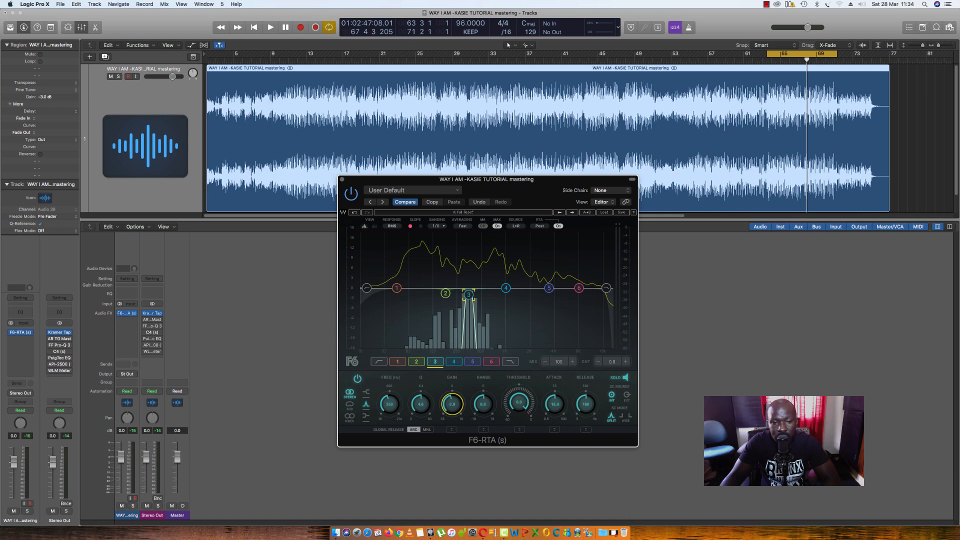
left_click(420, 405)
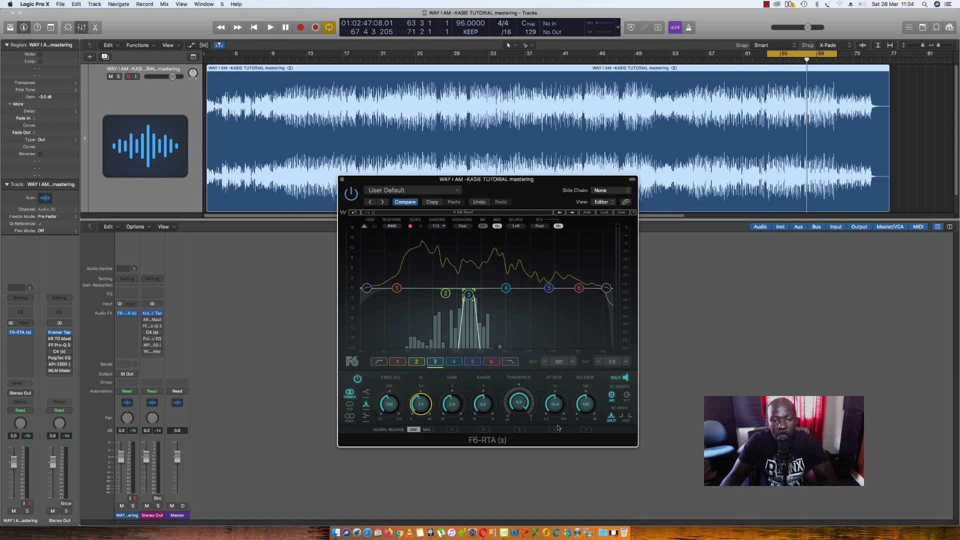
left_click(625, 378)
Step: Compare the loop with the equalizer bypassed and re-enabled, then listen briefly to the processed sound again
key("space")
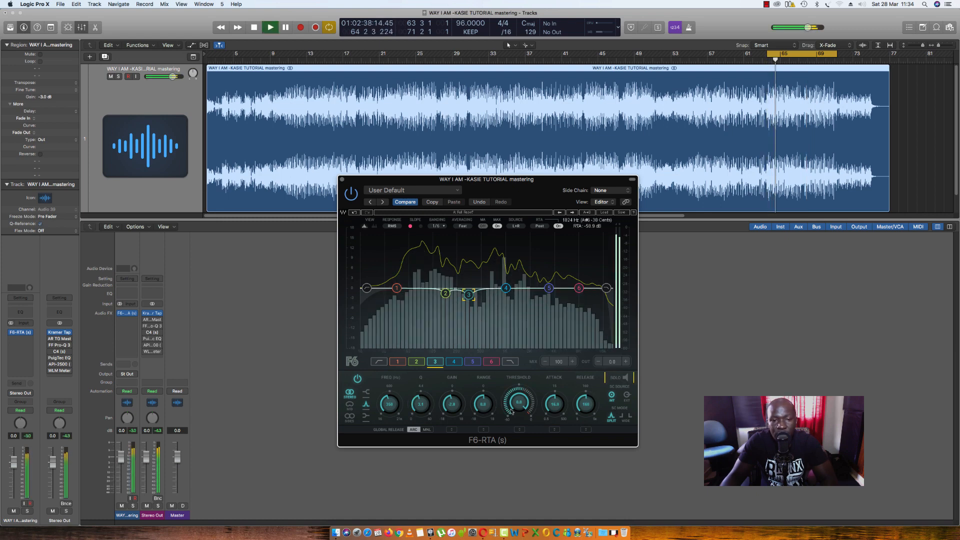
left_click(350, 195)
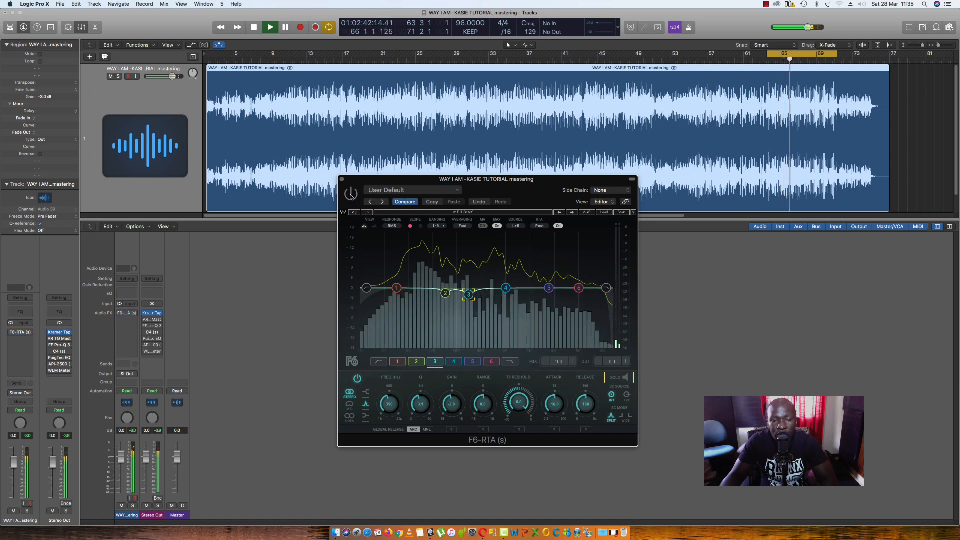
left_click(350, 195)
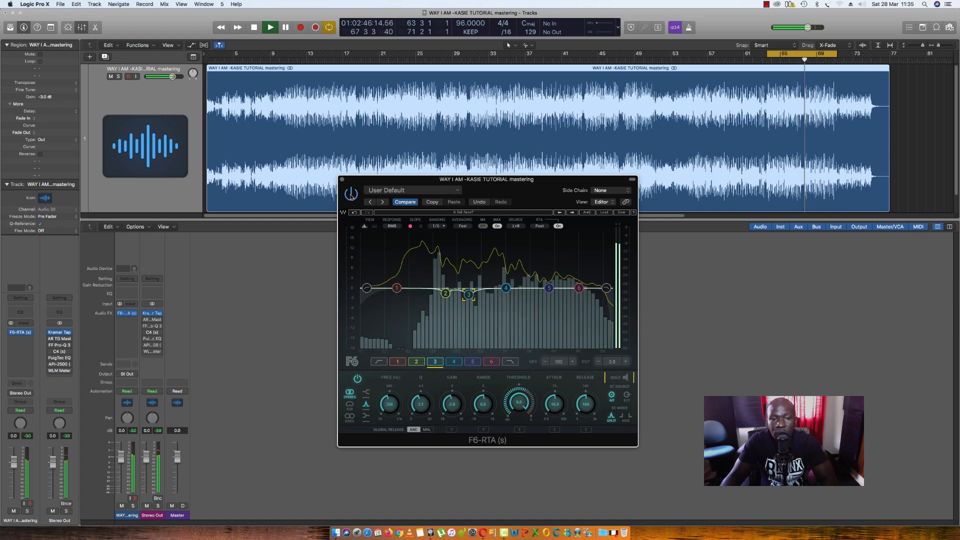
key("space")
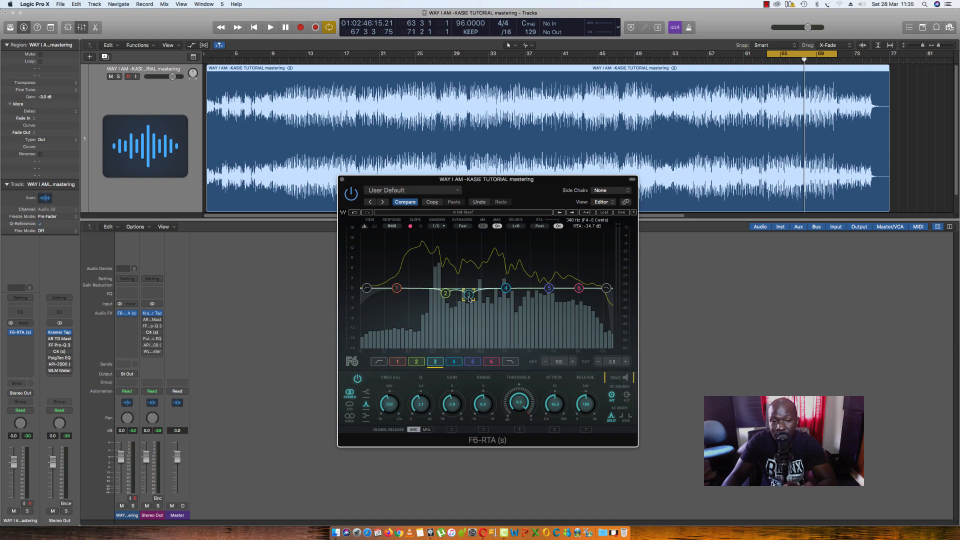
key("space")
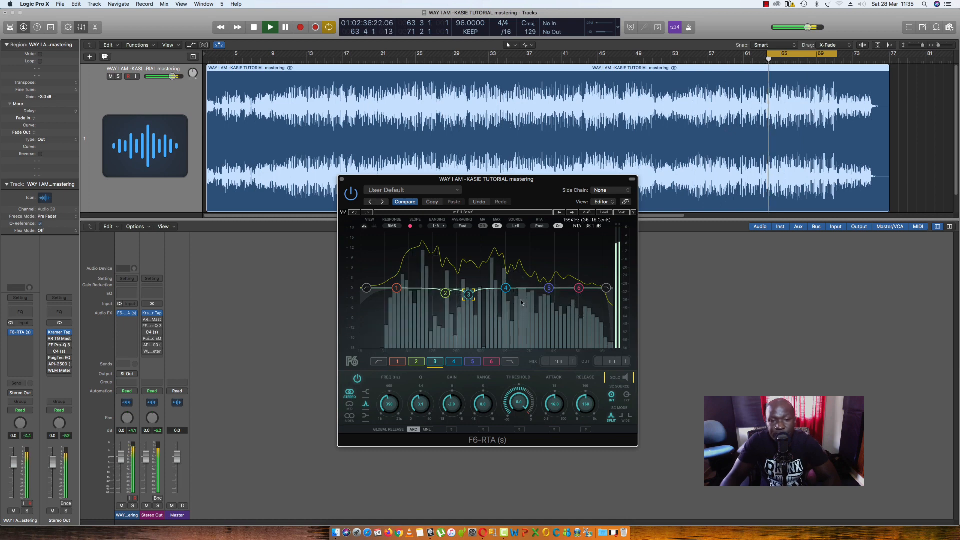
key("space")
Step: Enable band 4 and shape it into a narrow boost of about 4.4 dB near 1 kHz
left_click(506, 288)
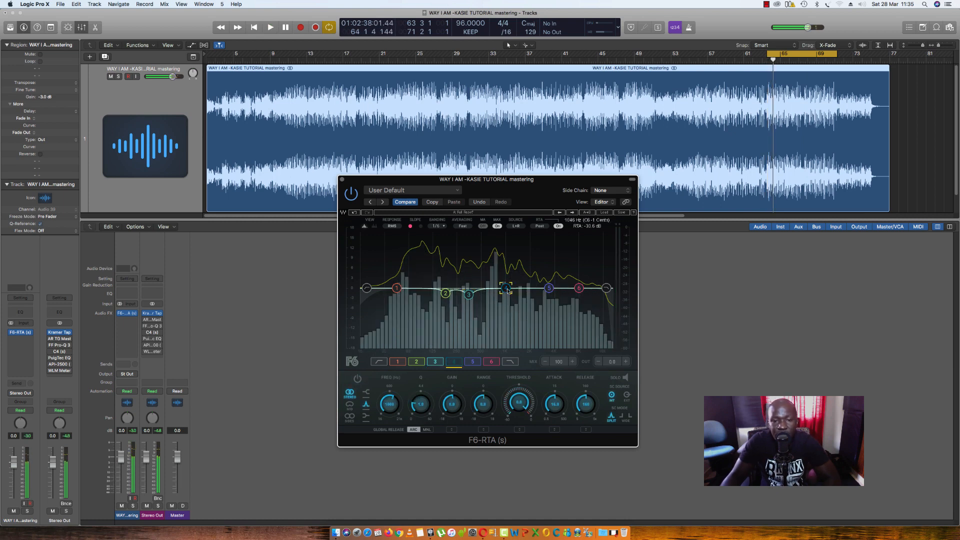
left_click_drag(507, 290, 506, 287)
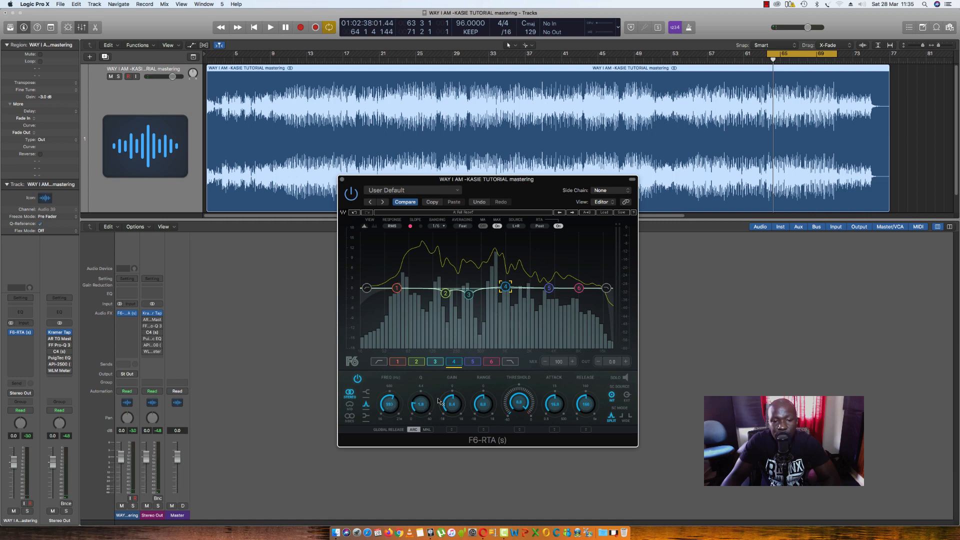
left_click_drag(505, 288, 506, 283)
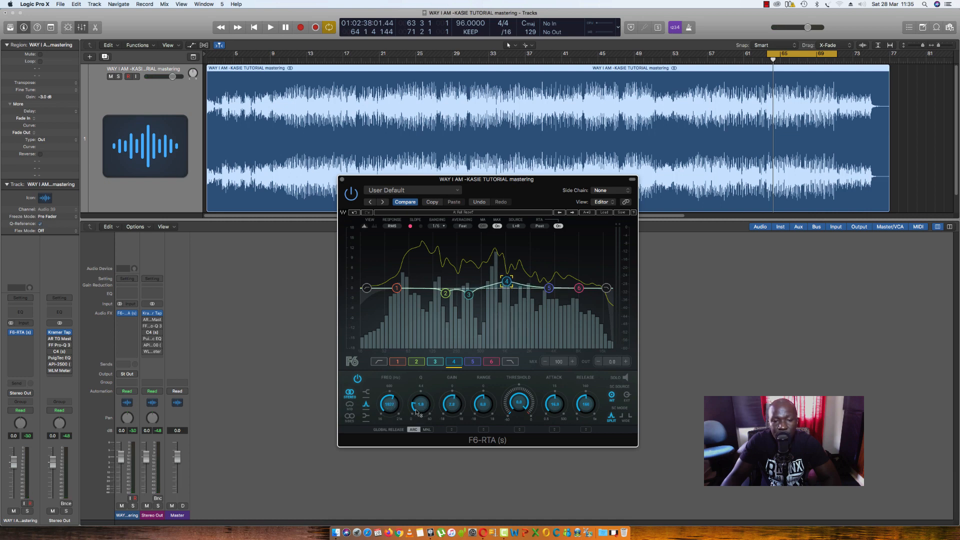
left_click_drag(417, 411, 464, 403)
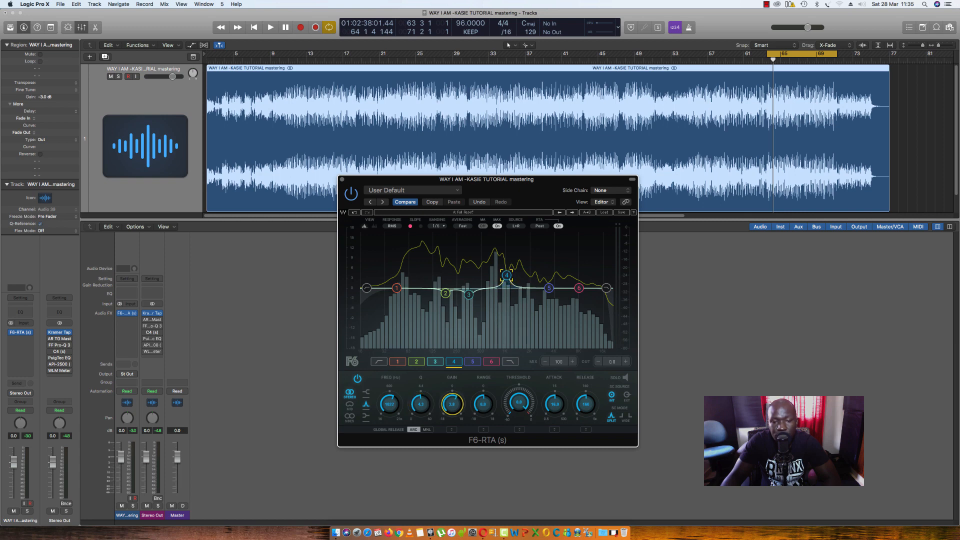
Step: Audition band 4 in solo during loop playback and sweep its frequency to about 700 Hz
key("space")
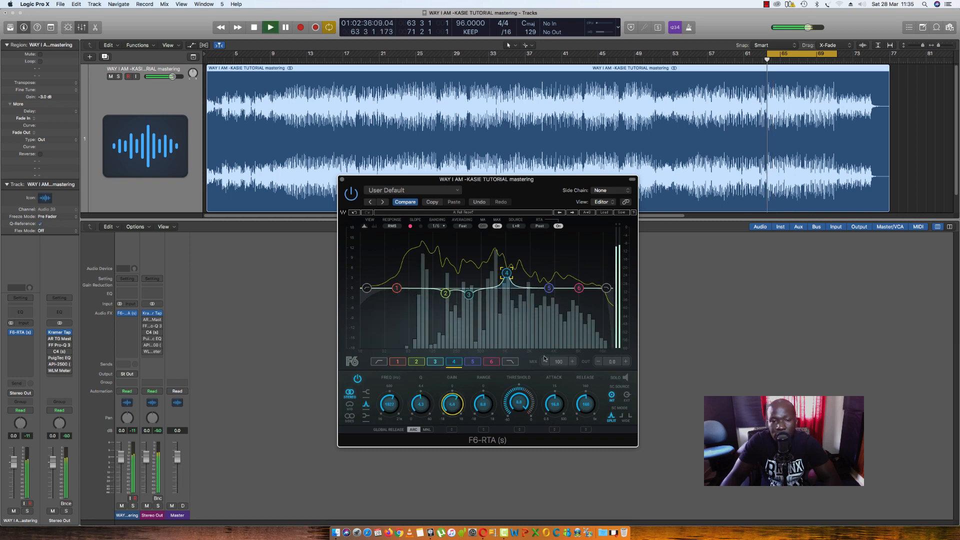
left_click(625, 377)
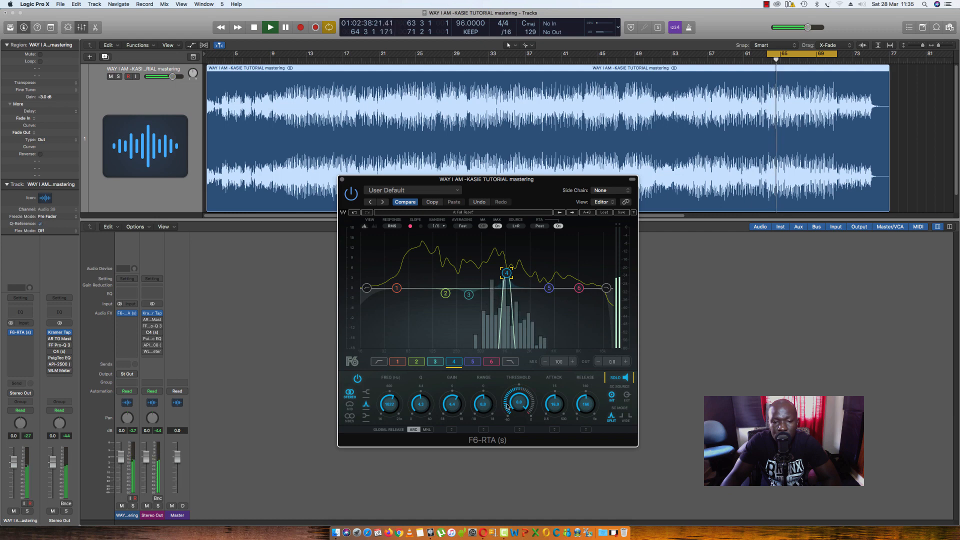
left_click_drag(390, 405, 389, 412)
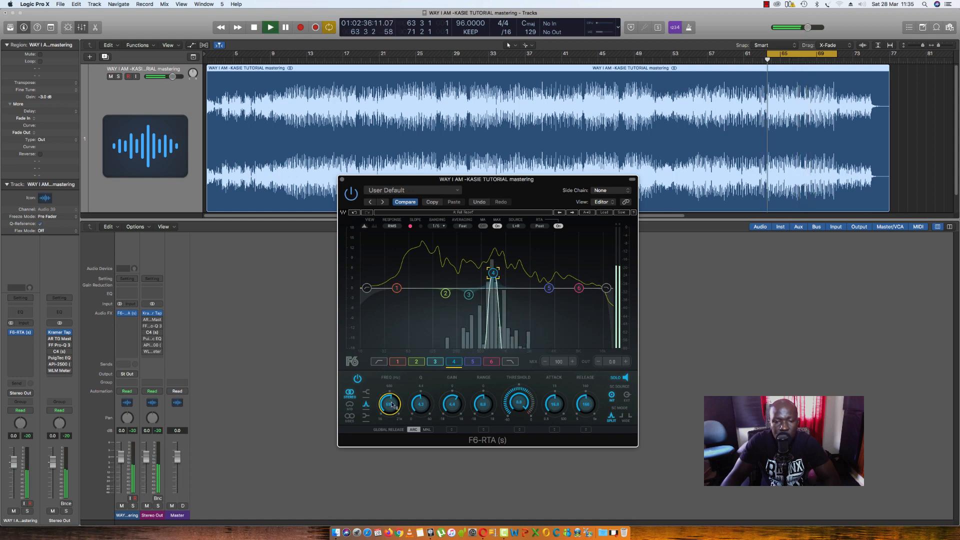
key("space")
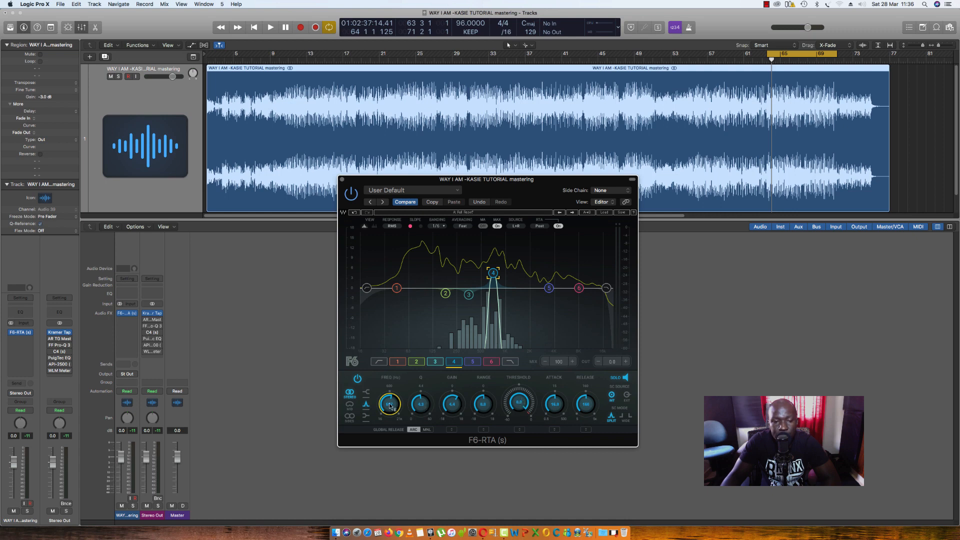
Step: Set band 4's gain to about -1.7 dB, turn its solo off, and check the cut by playing the loop
left_click(458, 404)
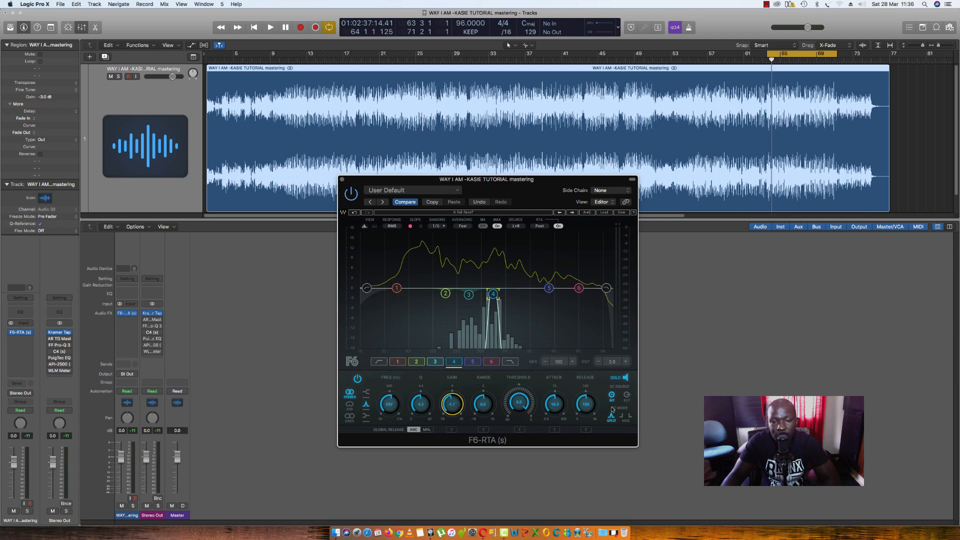
left_click(623, 380)
key("space")
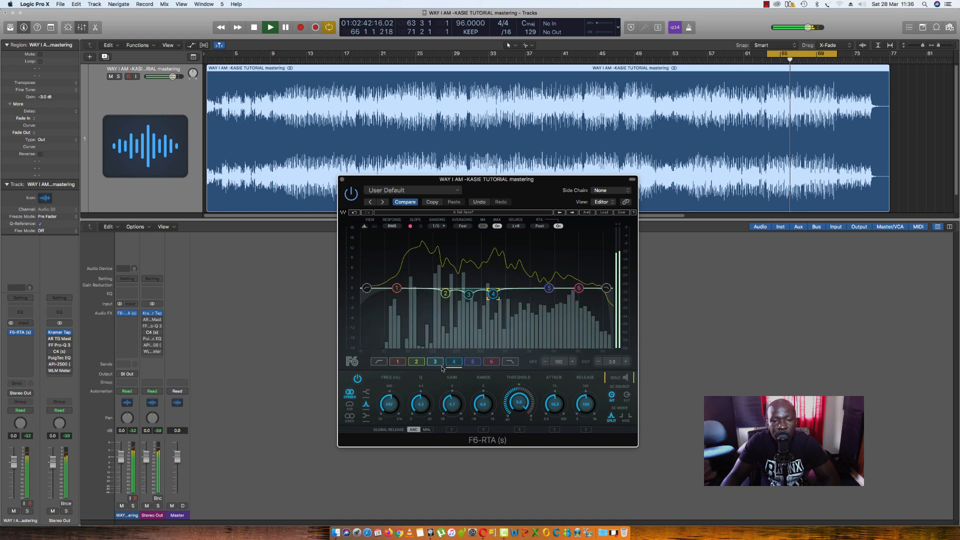
key("space")
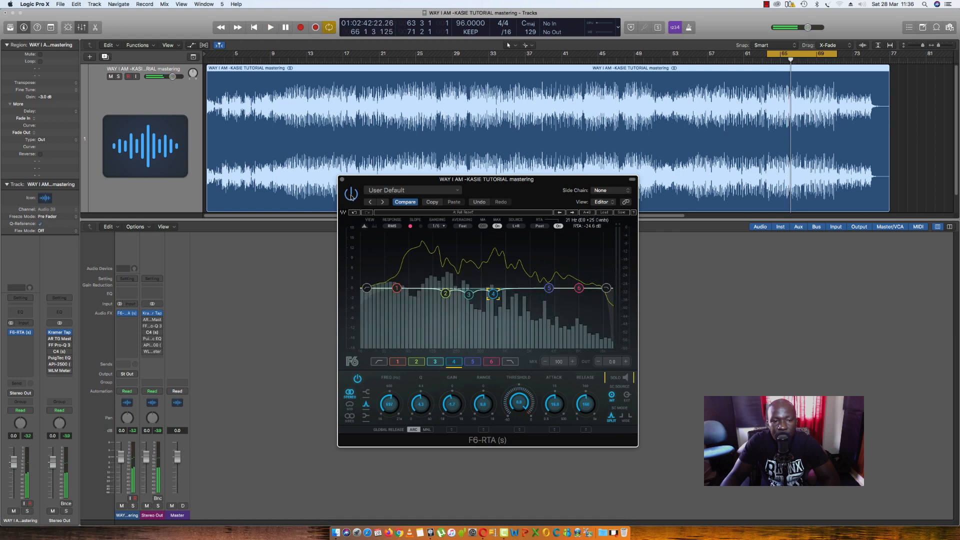
Step: Play the loop with the equalizer bypassed and then re-enabled to judge the band 4 cut
key("space")
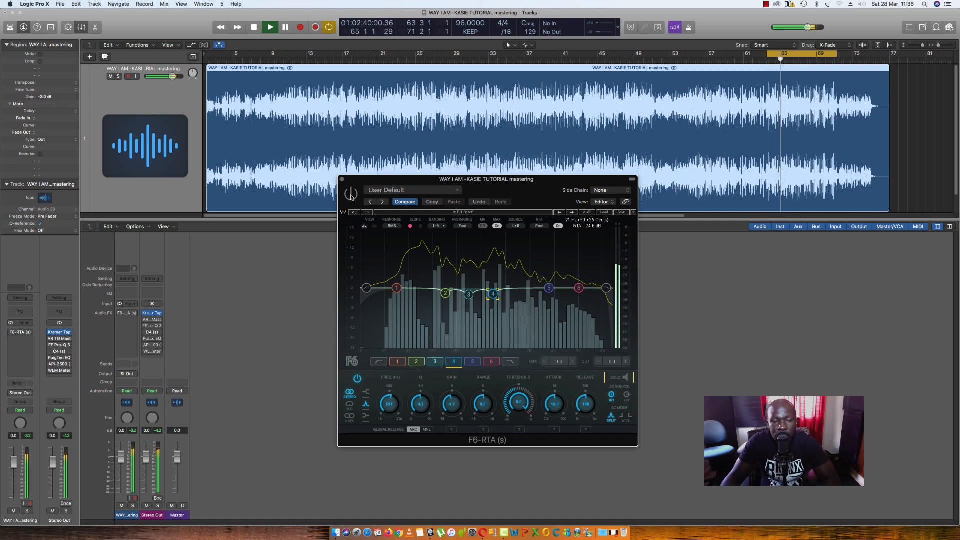
left_click(351, 195)
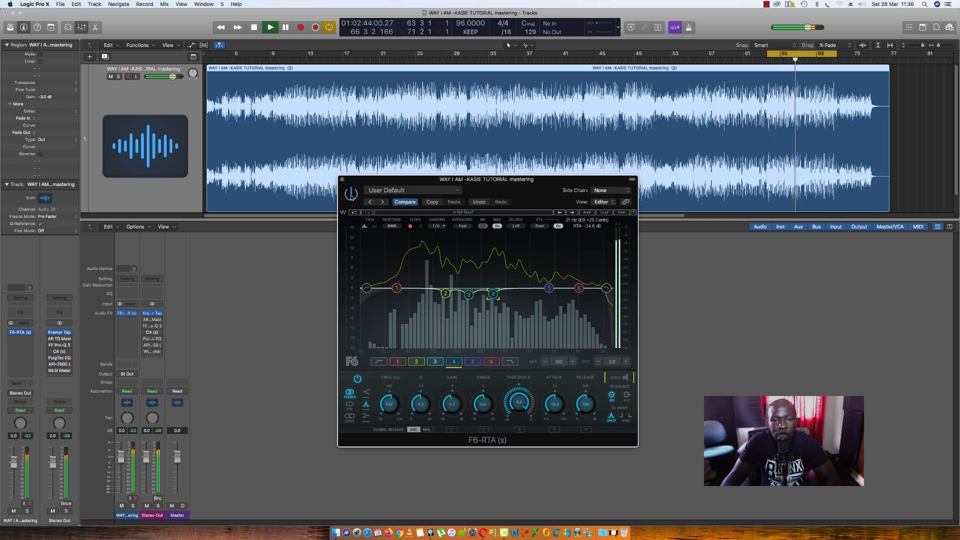
key("space")
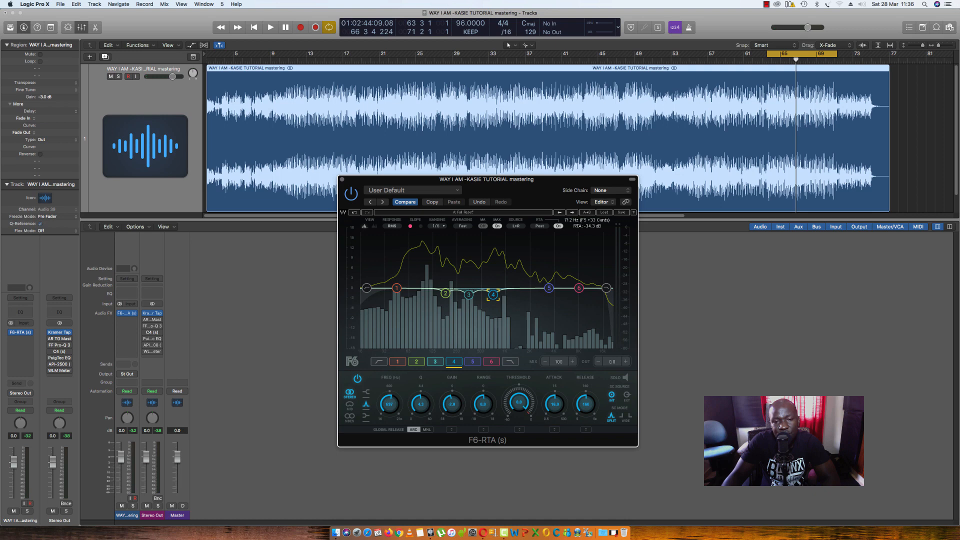
Step: Fine-tune band 4's cut slightly in frequency, width and gain, and listen to it in the loop
left_click_drag(493, 294, 494, 293)
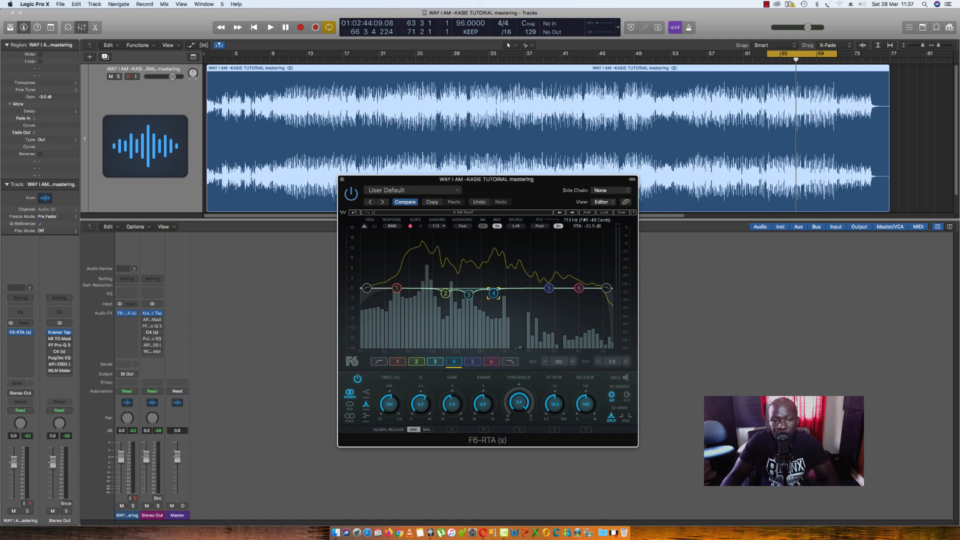
key("space")
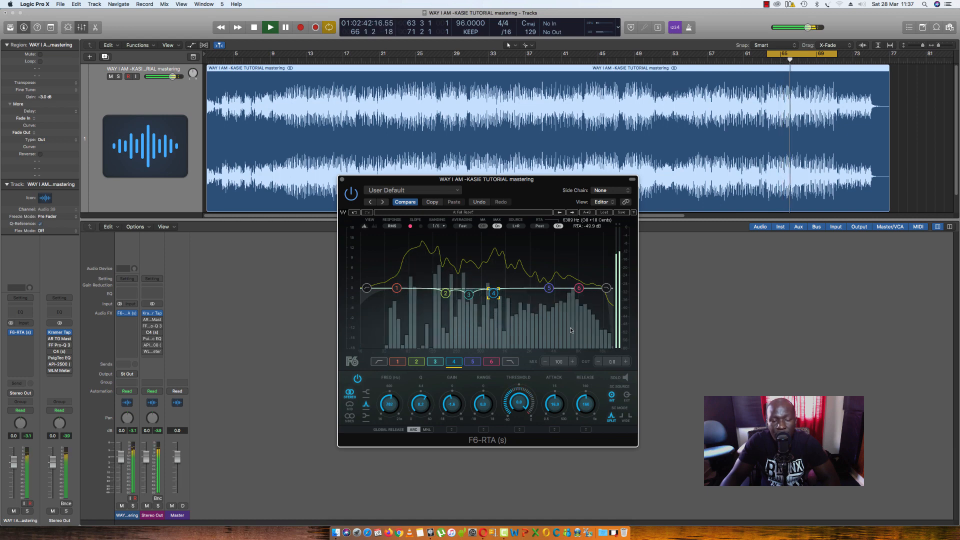
key("space")
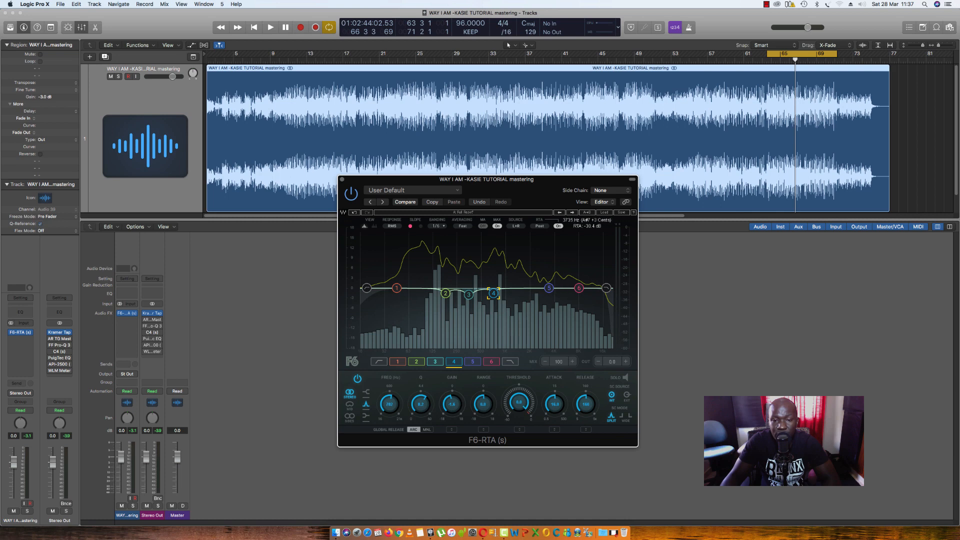
Step: Shape band 5 into a narrow boost of about 4.6 dB near 3.5 kHz and solo the band
left_click_drag(549, 288, 549, 283)
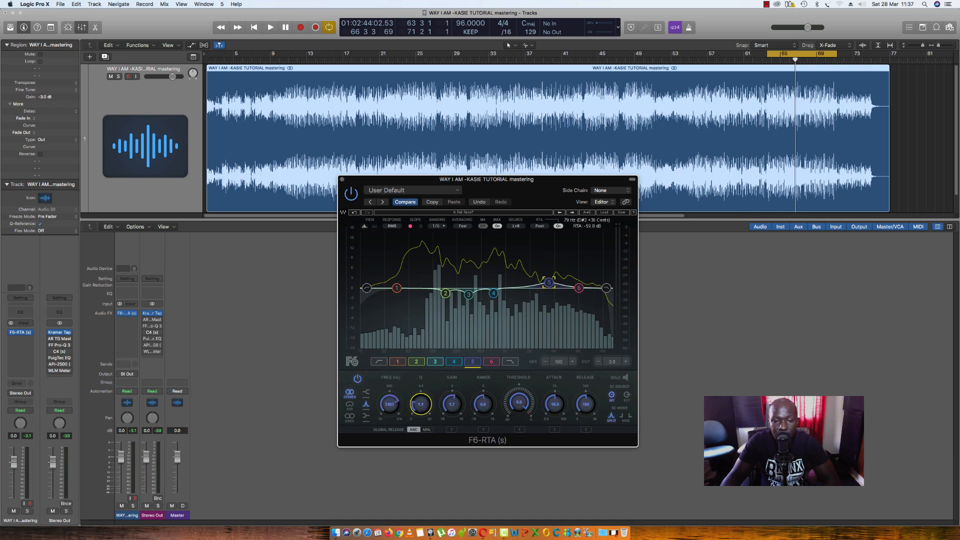
left_click_drag(422, 406, 451, 389)
left_click(616, 378)
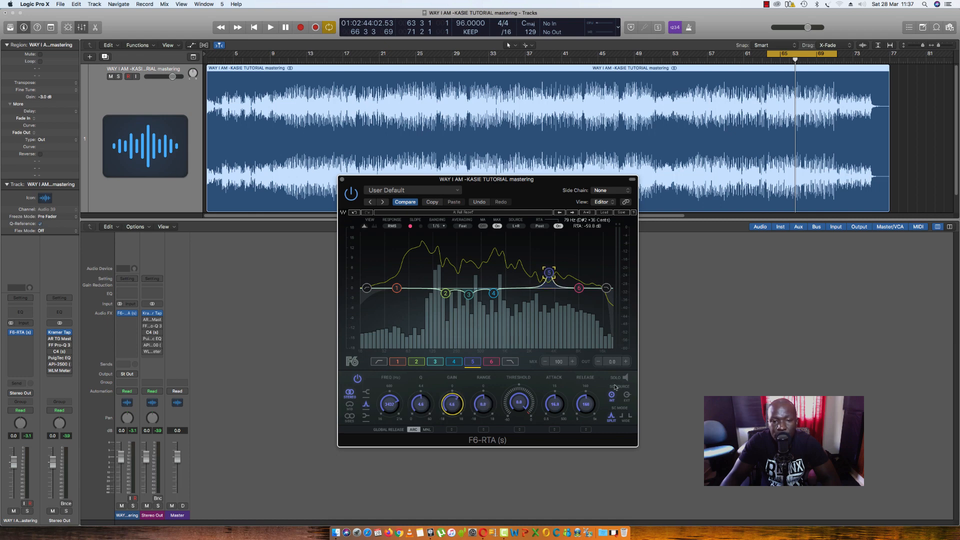
Step: Sweep the soloed band 5 down to about 1.4 kHz while the loop plays
key("space")
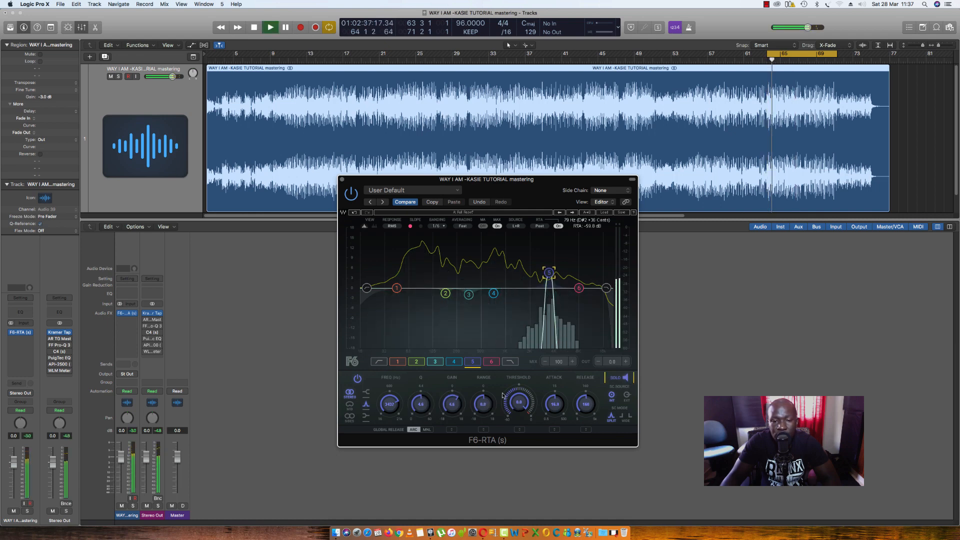
left_click_drag(390, 404, 389, 421)
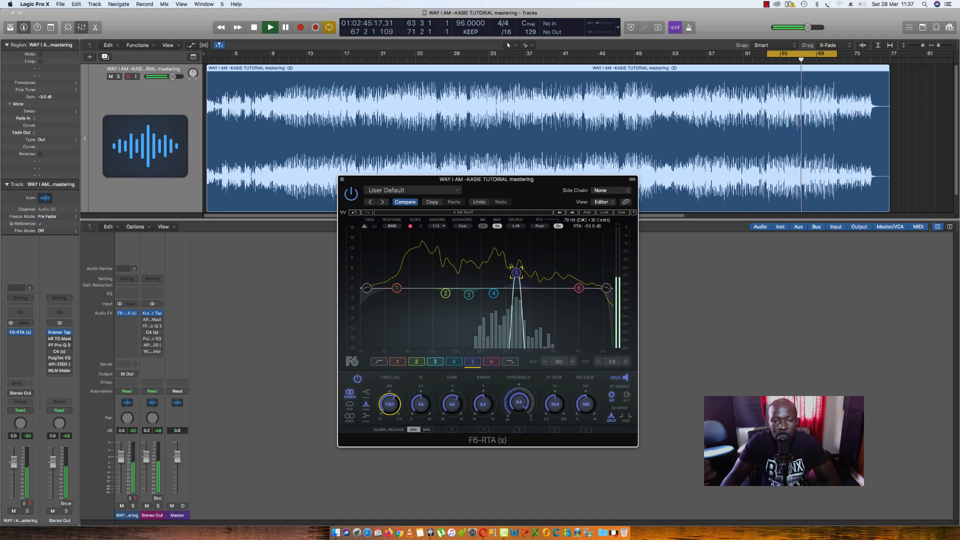
key("space")
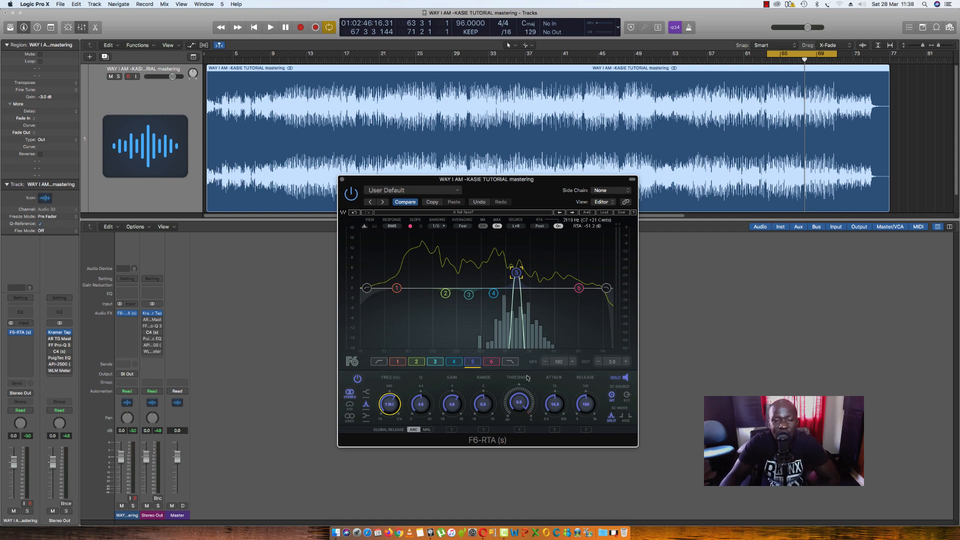
Step: Set band 5's gain to about -0.8 dB, adjust its Q slightly, and turn its solo off
scroll(514, 278, "down", 1)
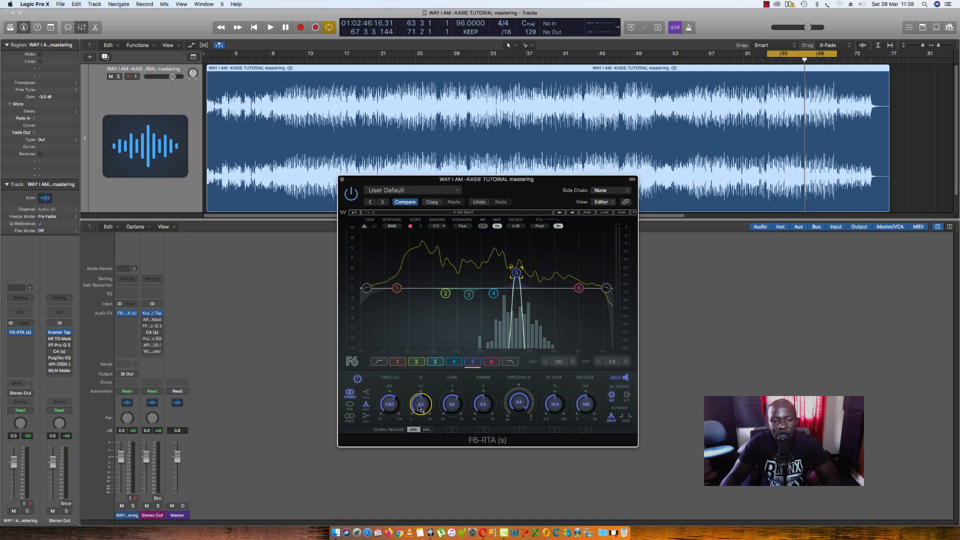
left_click_drag(458, 407, 458, 426)
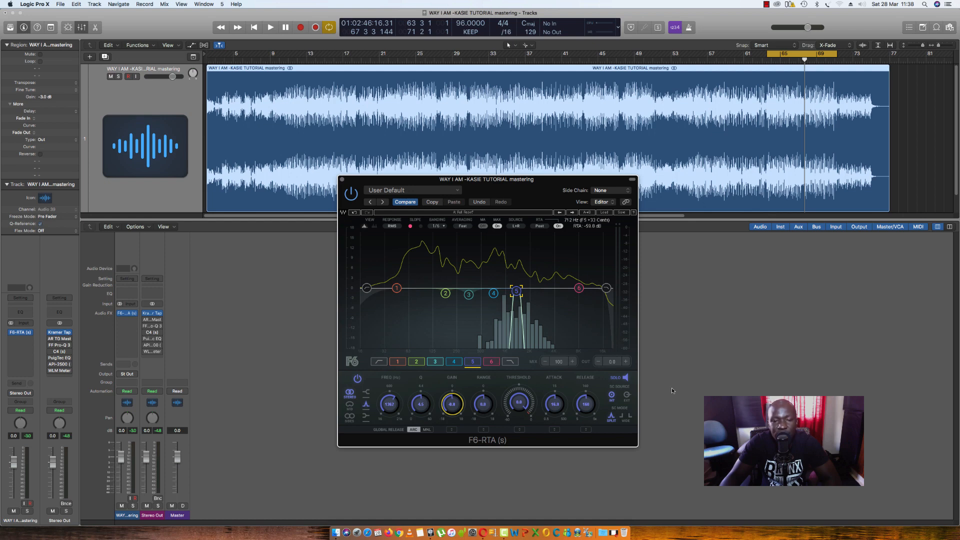
left_click(625, 379)
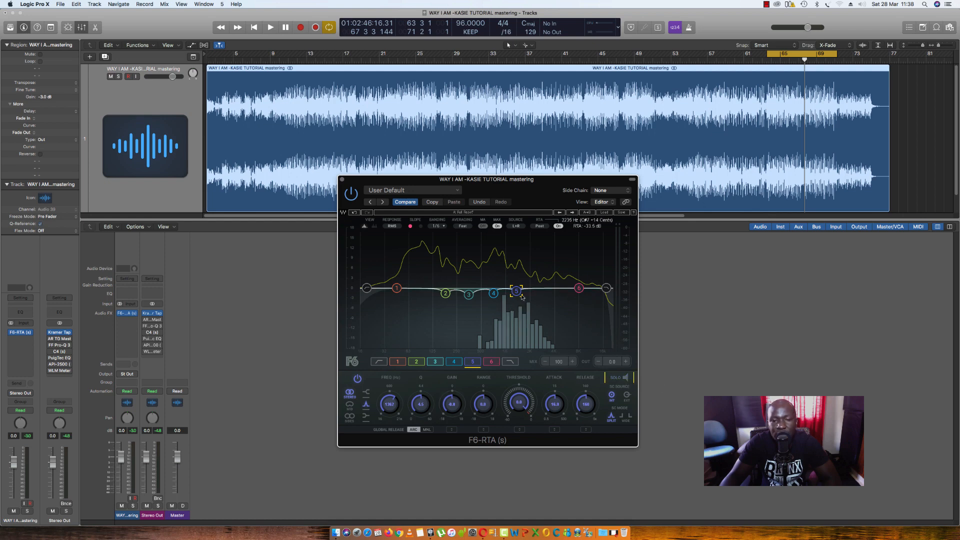
Step: Play the loop to check all the equalizer cuts together, and shift the plug-in window down slightly
key("space")
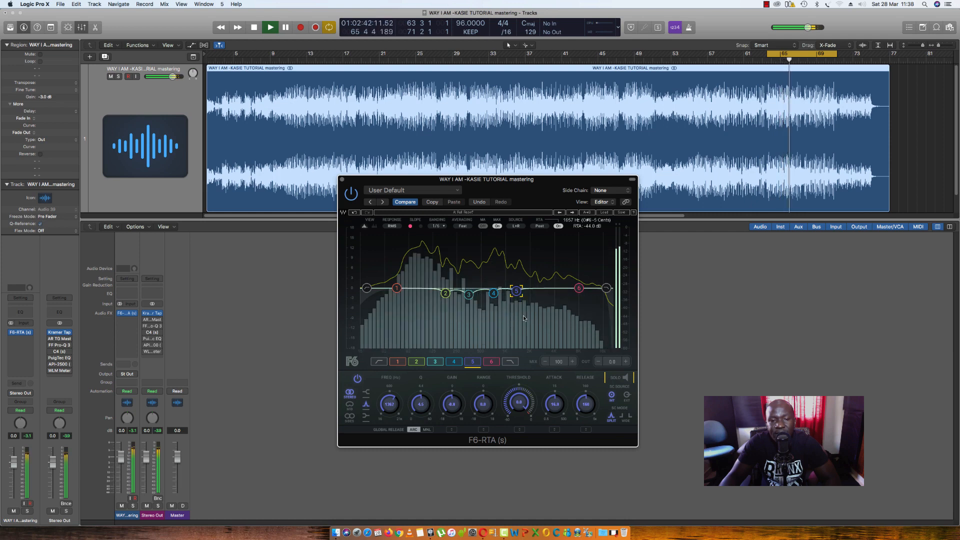
key("space")
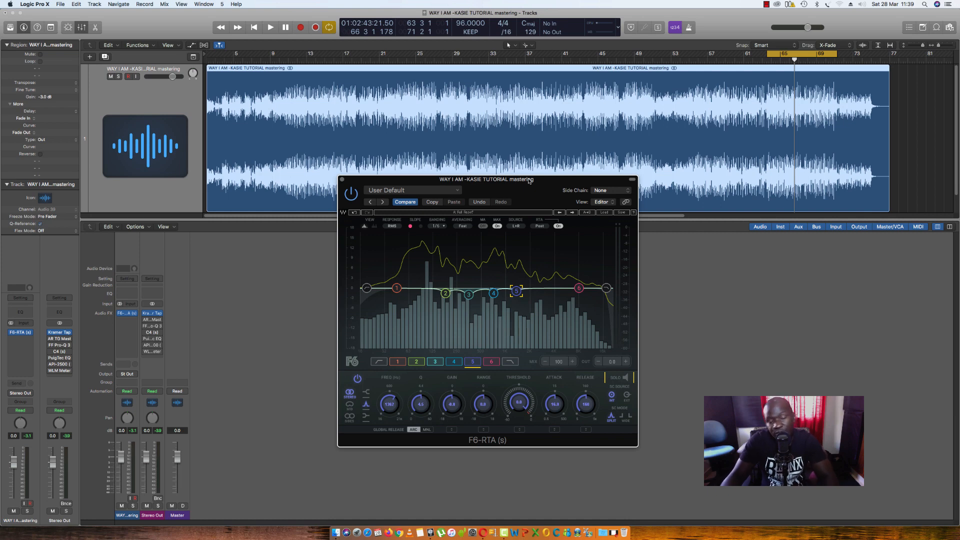
left_click_drag(529, 180, 530, 188)
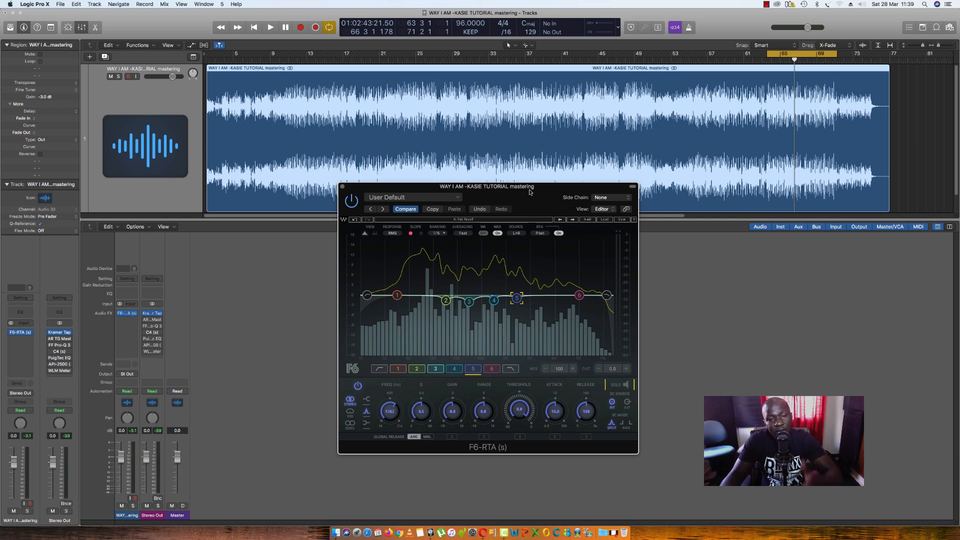